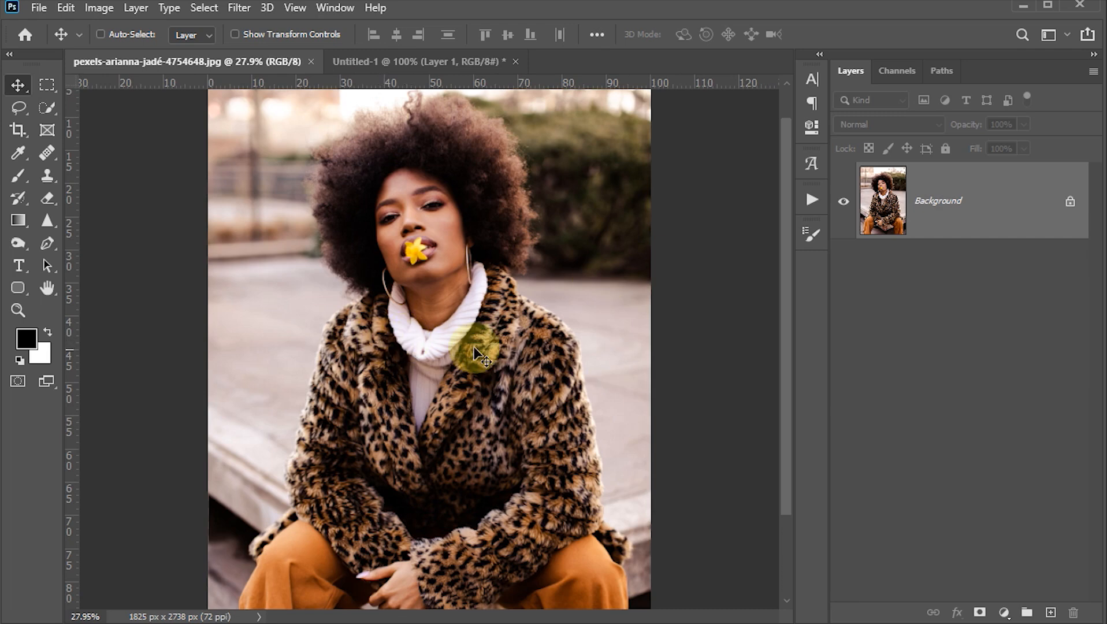
Add a Hue/Saturation adjustment layer above the portrait and set its saturation to -100.
{"action": "left_click", "coordinate": [1003, 612]}
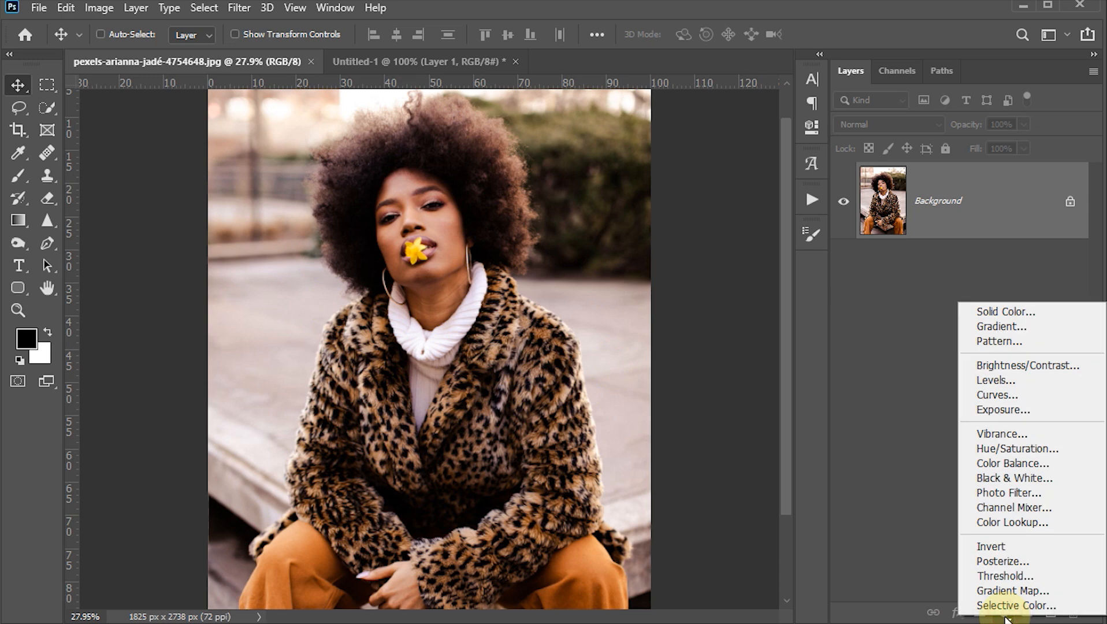
{"action": "left_click", "coordinate": [1009, 452]}
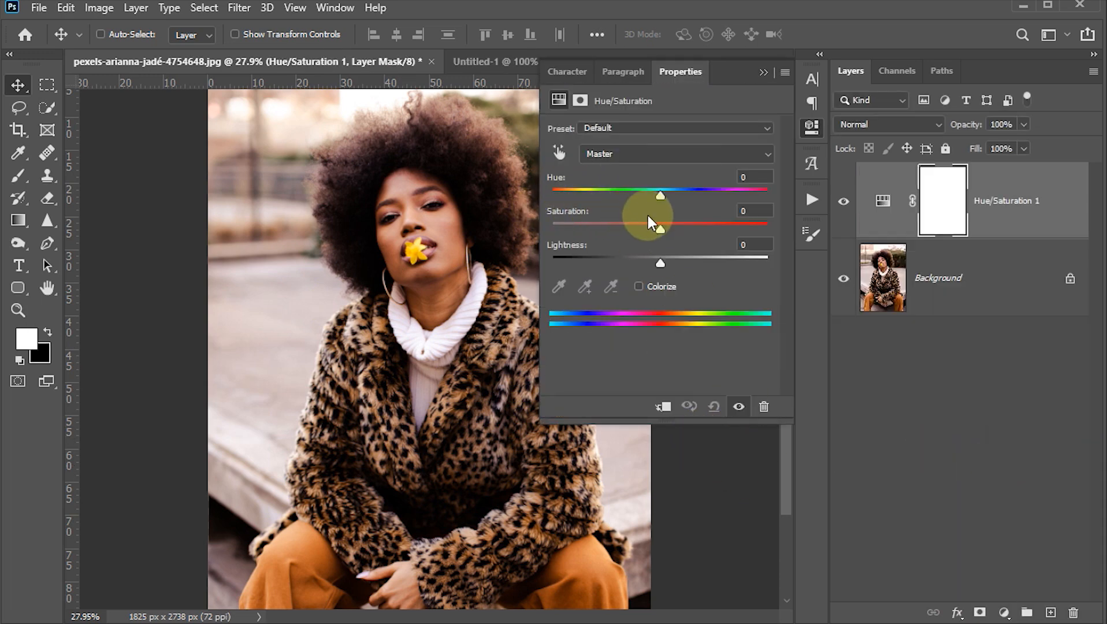
{"action": "left_click_drag", "start_coordinate": [661, 230], "coordinate": [532, 228]}
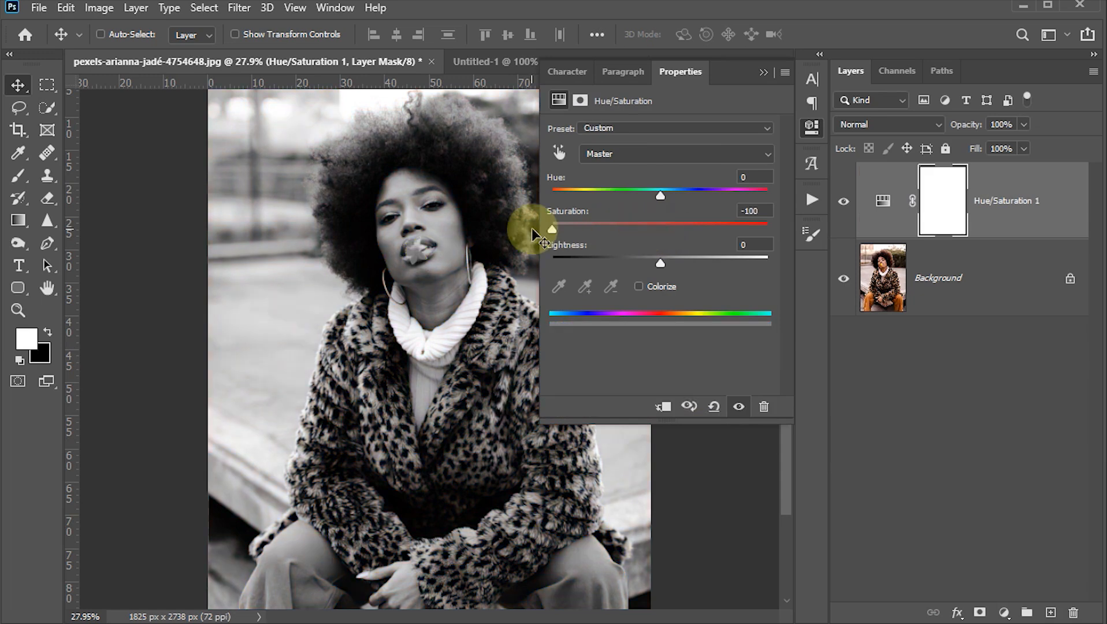
{"action": "left_click", "coordinate": [810, 128]}
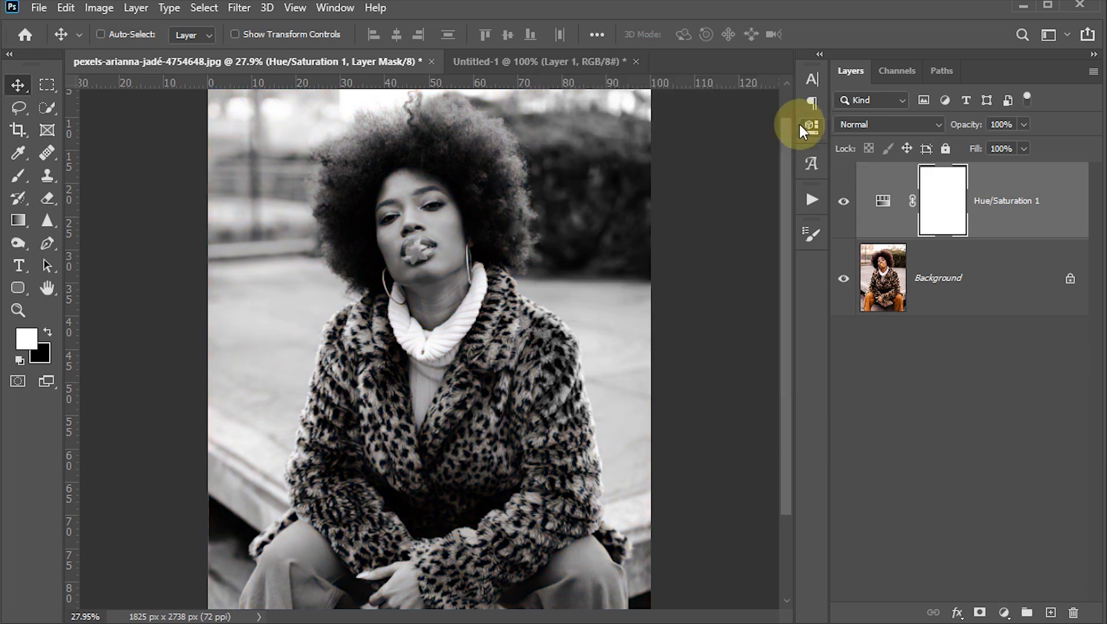
Convert the Hue/Saturation and Background layers together into one smart object.
{"action": "left_click", "coordinate": [984, 282]}
{"action": "right_click", "coordinate": [981, 284]}
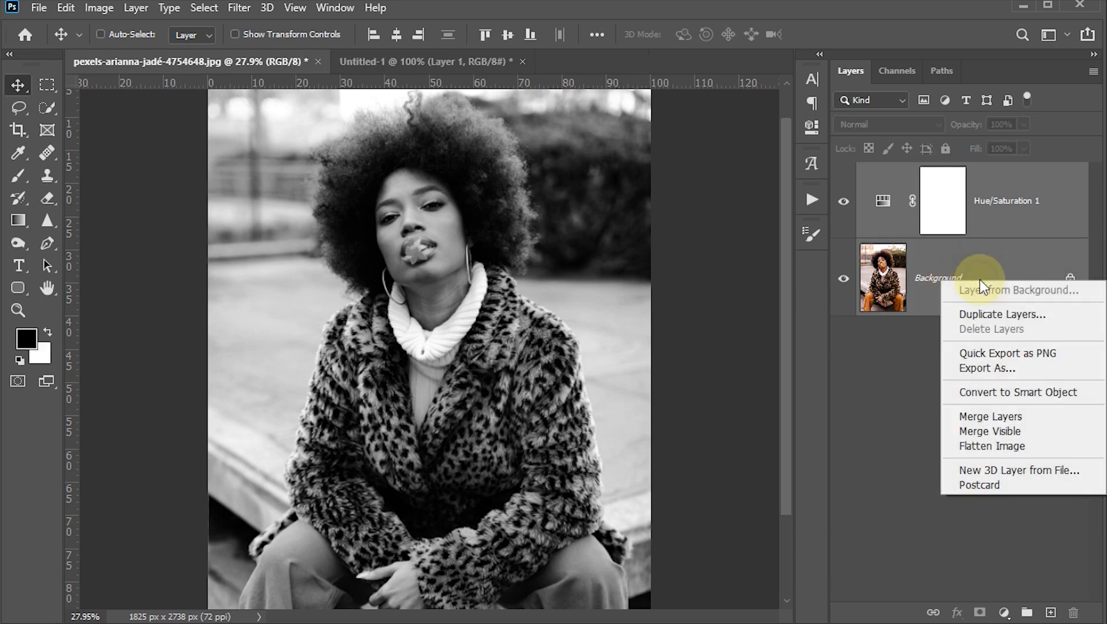
{"action": "left_click", "coordinate": [992, 388]}
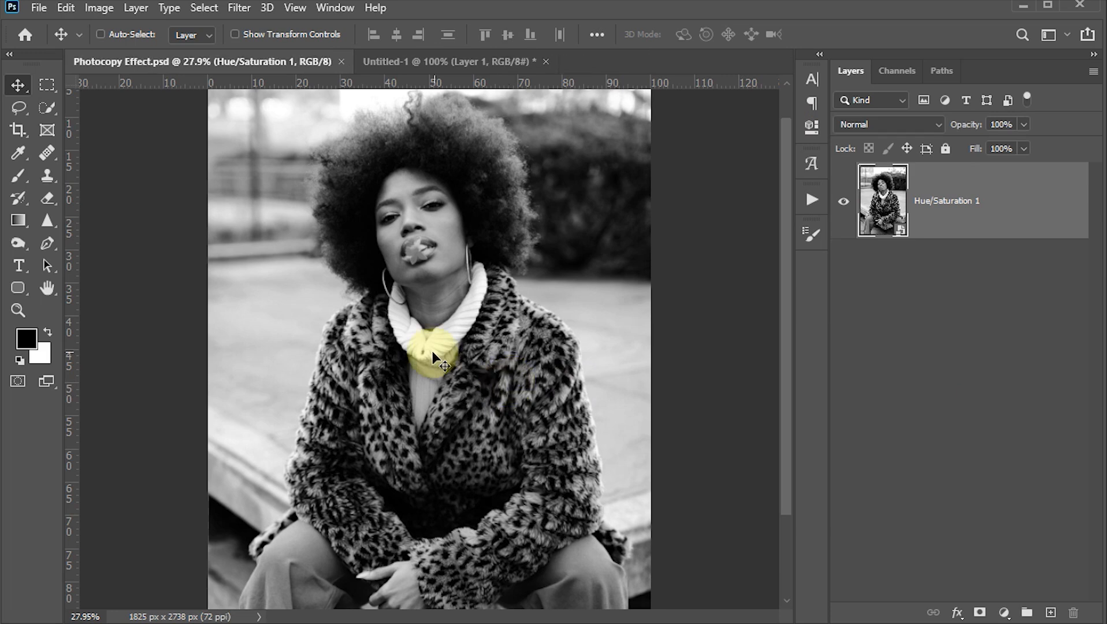
Start the Filter Gallery on the smart object and choose the artistic Film Grain effect, previewing the face at 66.7%.
{"action": "left_click", "coordinate": [249, 8]}
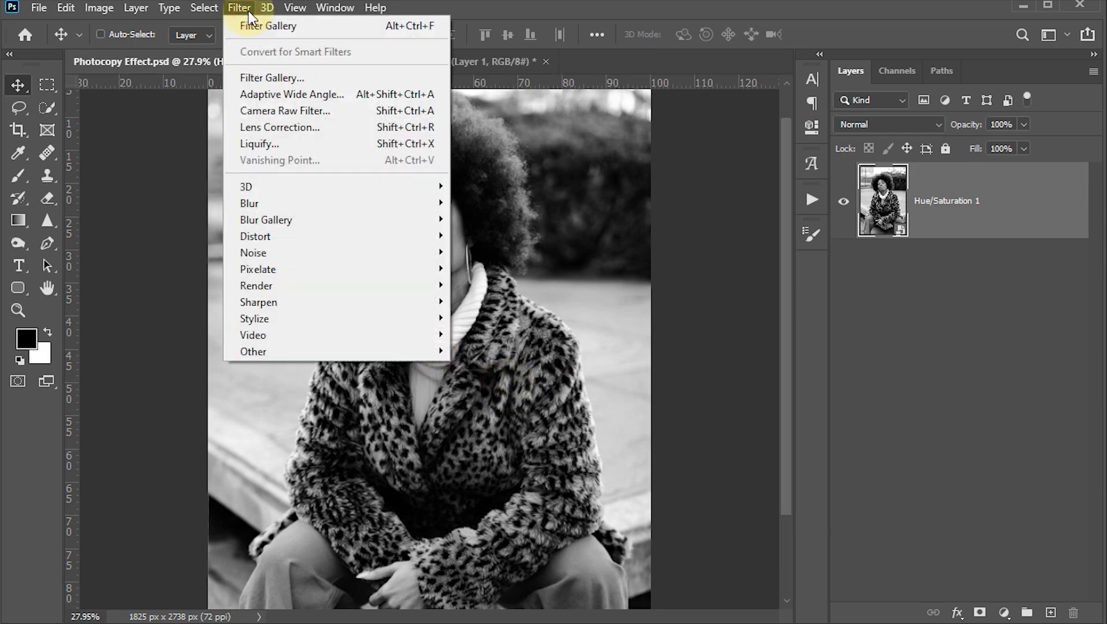
{"action": "left_click", "coordinate": [267, 79]}
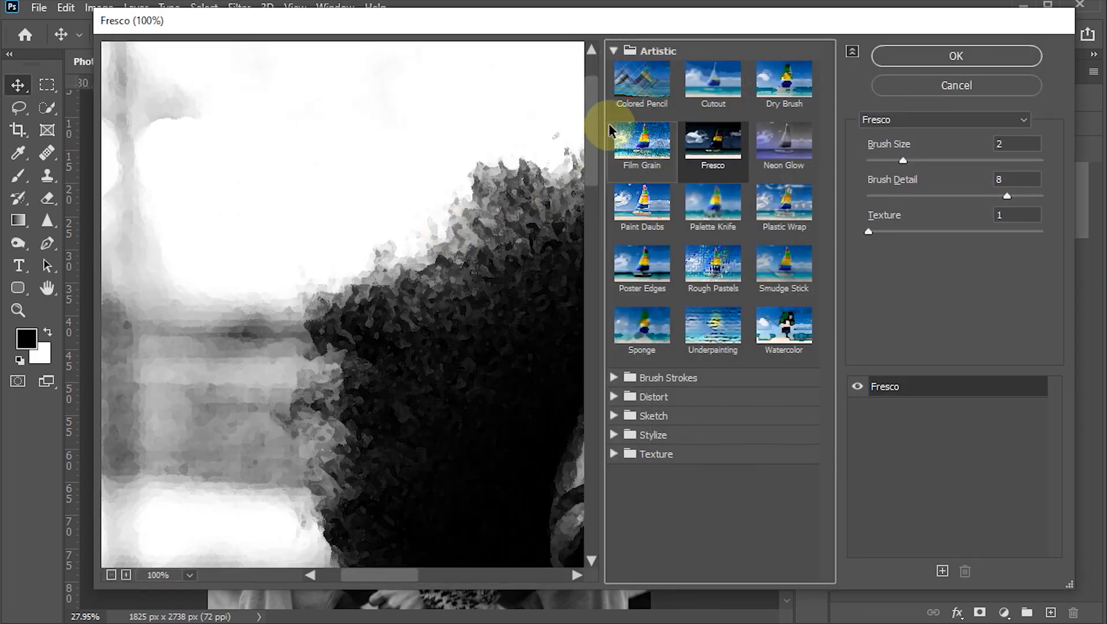
{"action": "left_click", "coordinate": [614, 53]}
{"action": "left_click", "coordinate": [614, 53]}
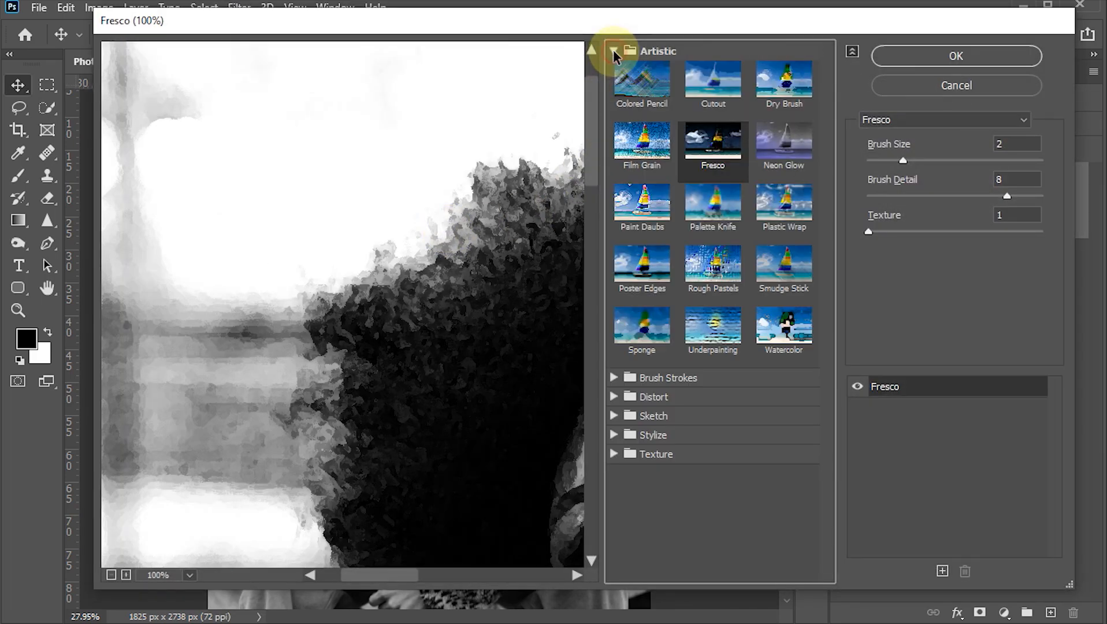
{"action": "left_click", "coordinate": [635, 152]}
{"action": "left_click_drag", "start_coordinate": [470, 254], "coordinate": [437, 197]}
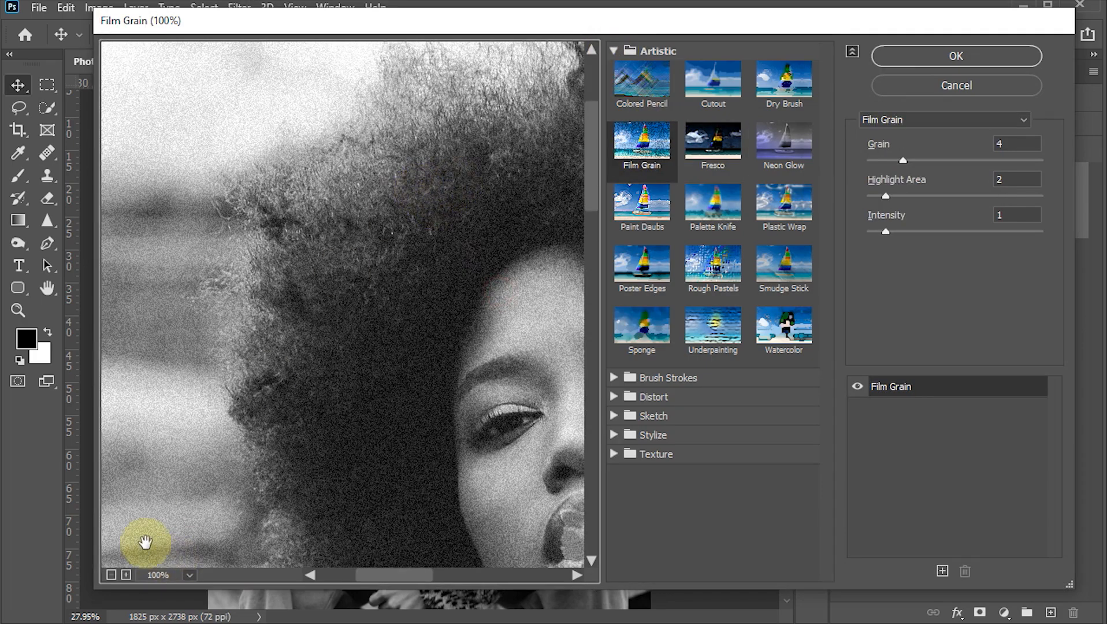
{"action": "left_click", "coordinate": [111, 575]}
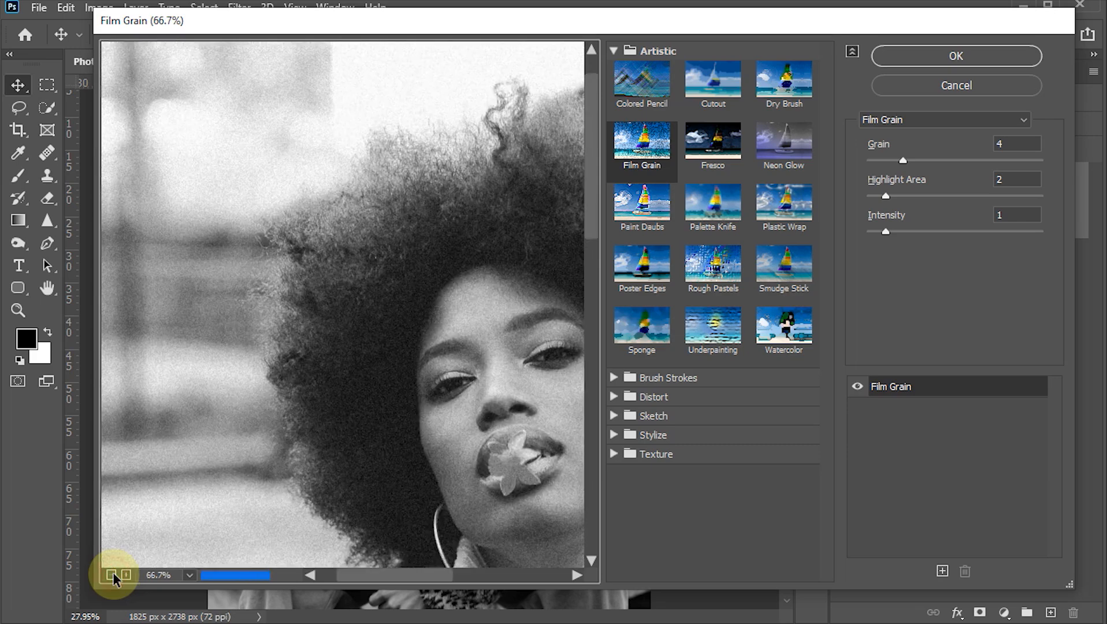
{"action": "left_click_drag", "start_coordinate": [427, 402], "coordinate": [328, 370]}
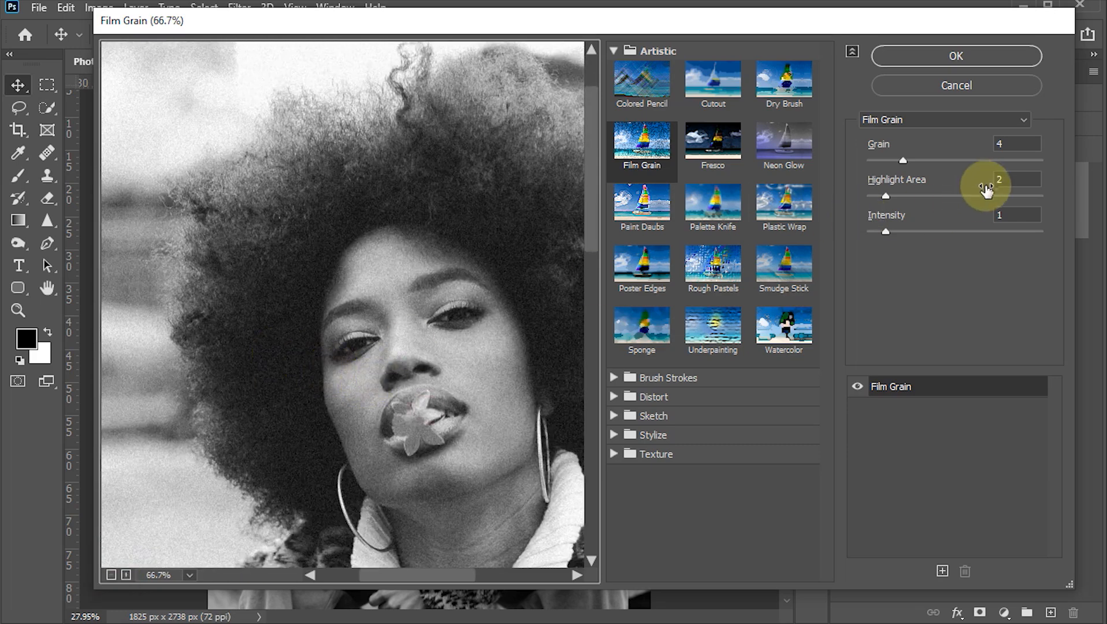
Set the Film Grain effect to Grain 3, Highlight Area 1 and Intensity 1.
{"action": "left_click", "coordinate": [1009, 144]}
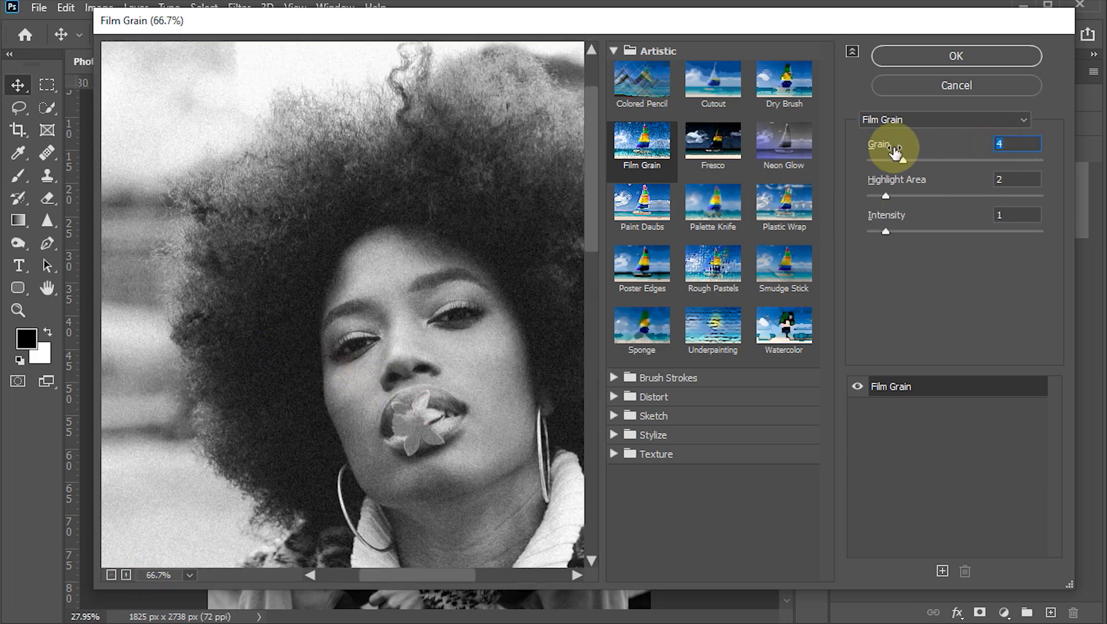
{"action": "left_click_drag", "start_coordinate": [895, 151], "coordinate": [884, 153]}
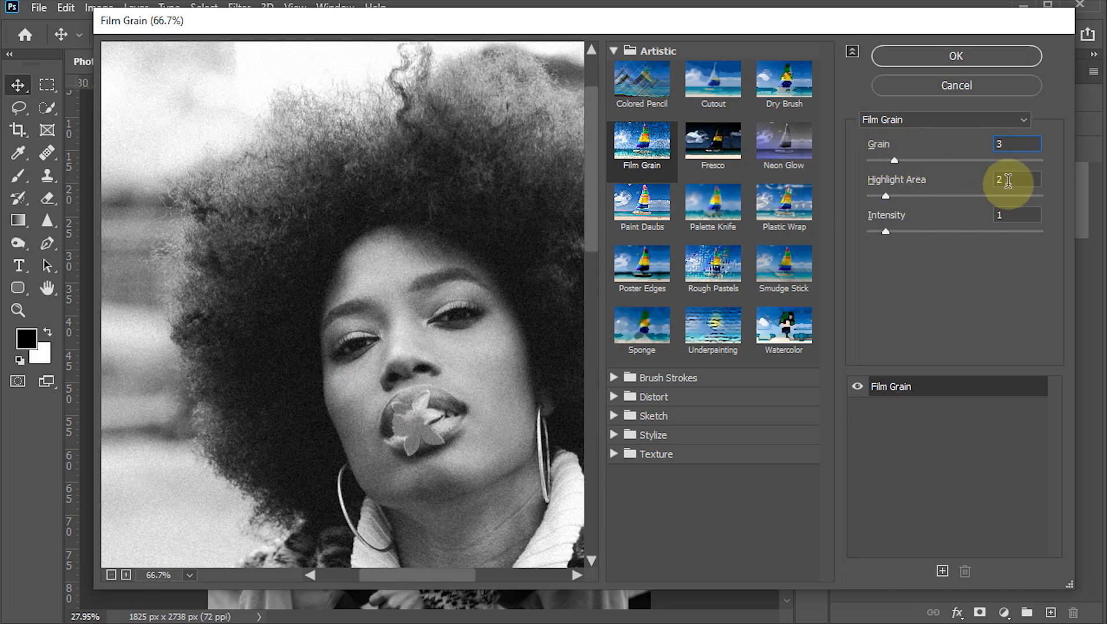
{"action": "left_click", "coordinate": [1007, 181]}
{"action": "type", "text": "1"}
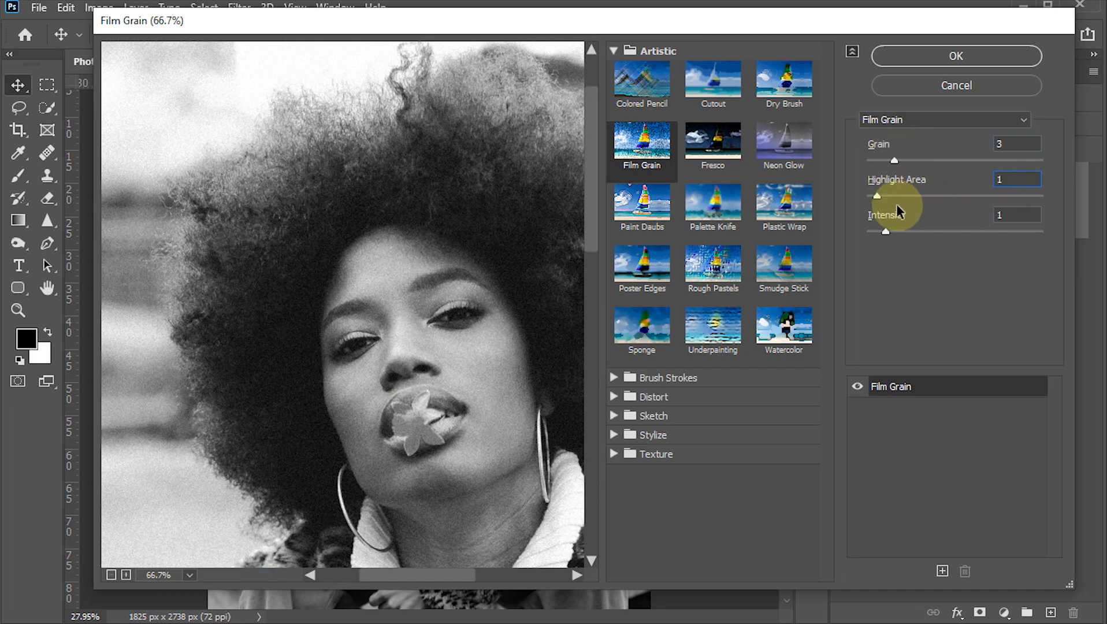
{"action": "left_click", "coordinate": [1033, 214]}
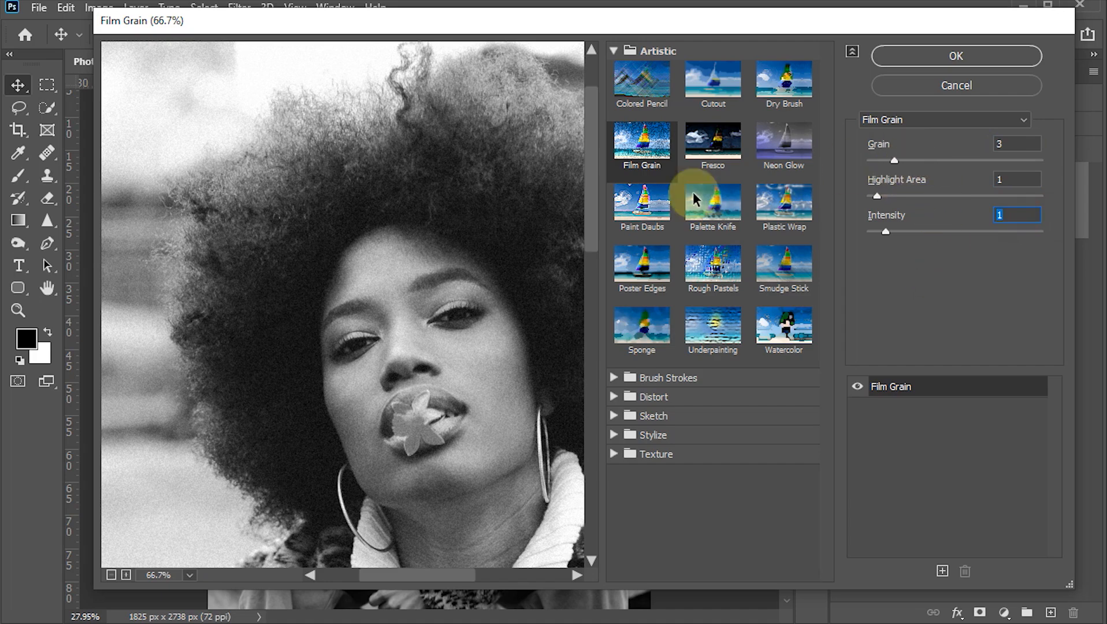
{"action": "left_click_drag", "start_coordinate": [482, 297], "coordinate": [383, 240]}
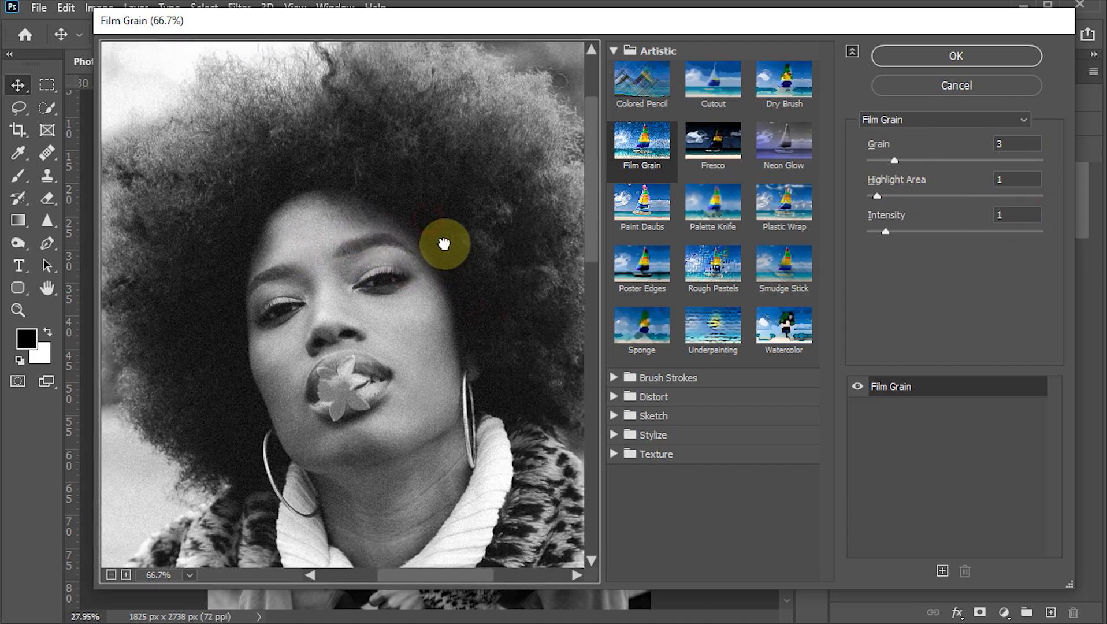
{"action": "left_click_drag", "start_coordinate": [879, 196], "coordinate": [941, 197]}
{"action": "type", "text": "1"}
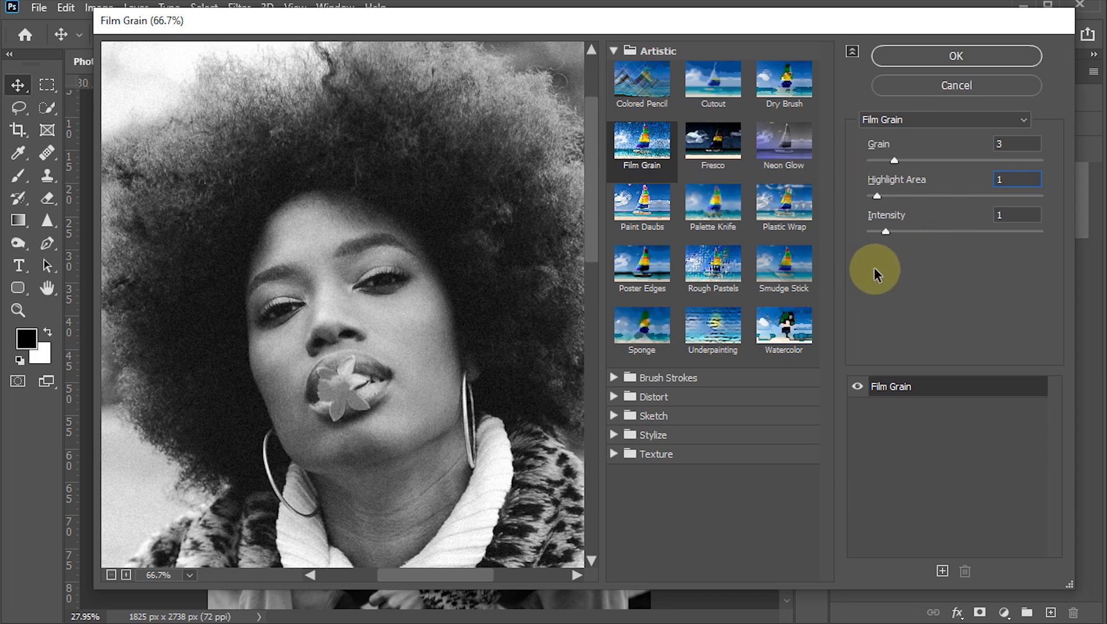
Add a second effect layer in the Filter Gallery and change it to the Grain texture effect.
{"action": "left_click", "coordinate": [943, 570]}
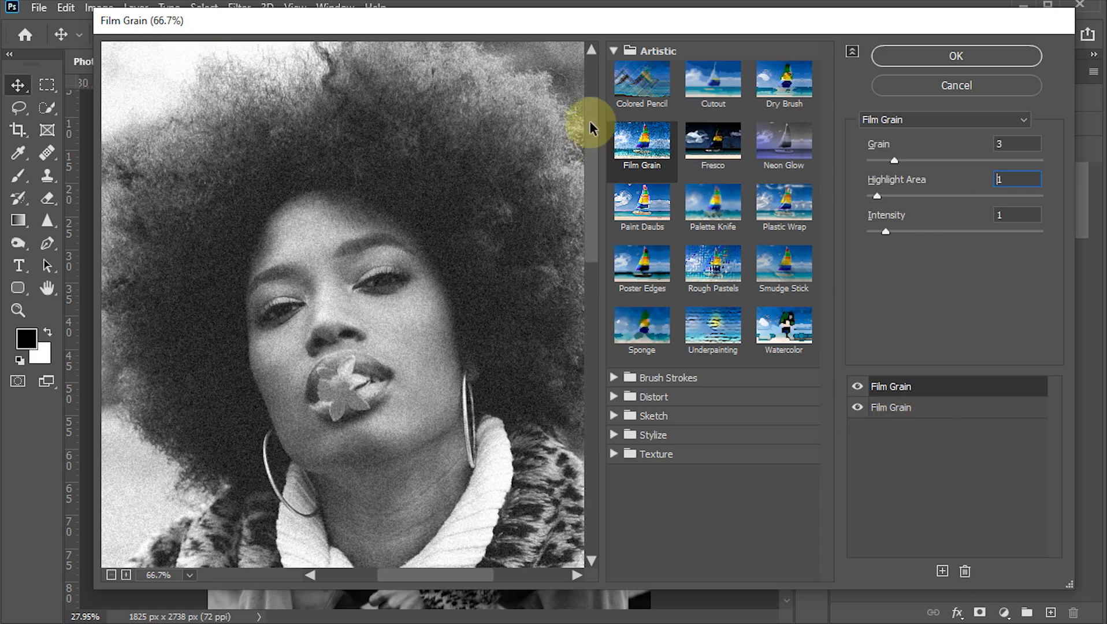
{"action": "left_click", "coordinate": [614, 48]}
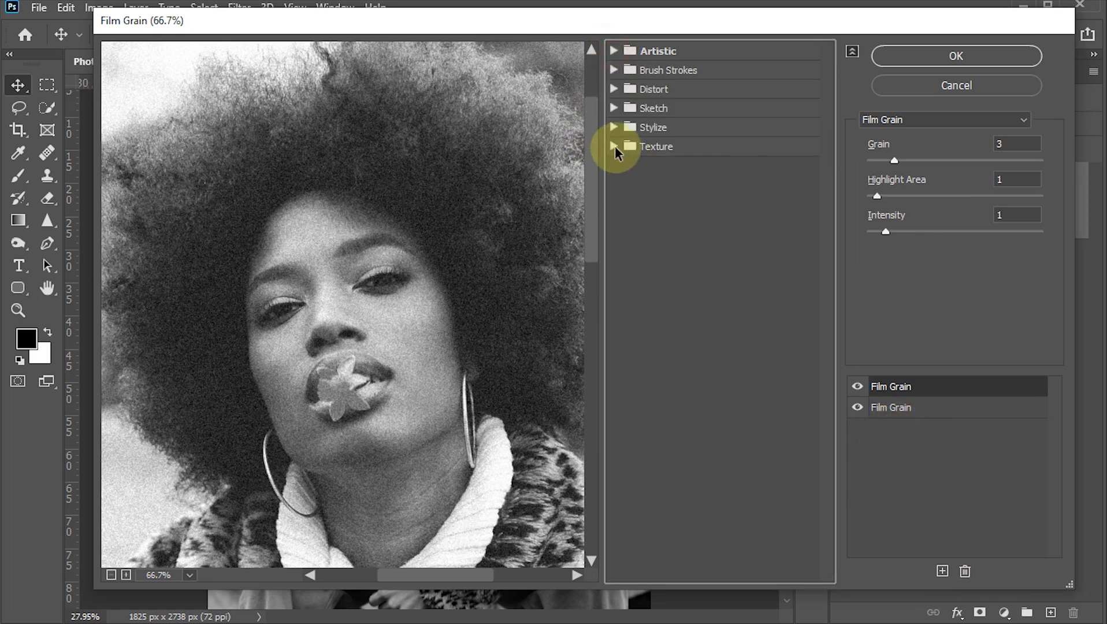
{"action": "left_click", "coordinate": [614, 146]}
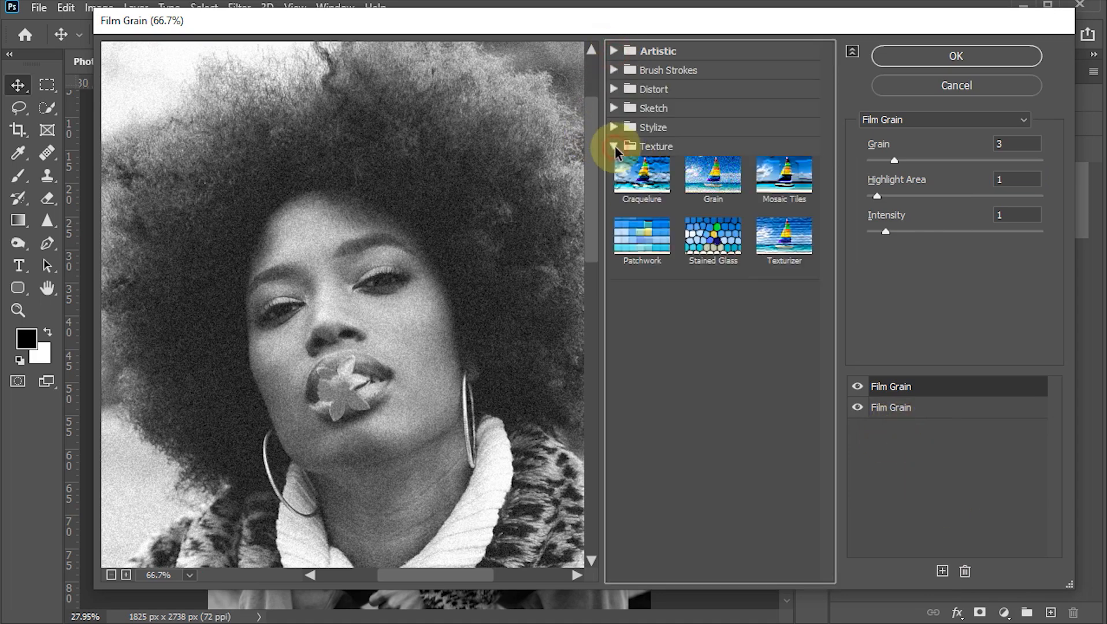
{"action": "left_click", "coordinate": [714, 184]}
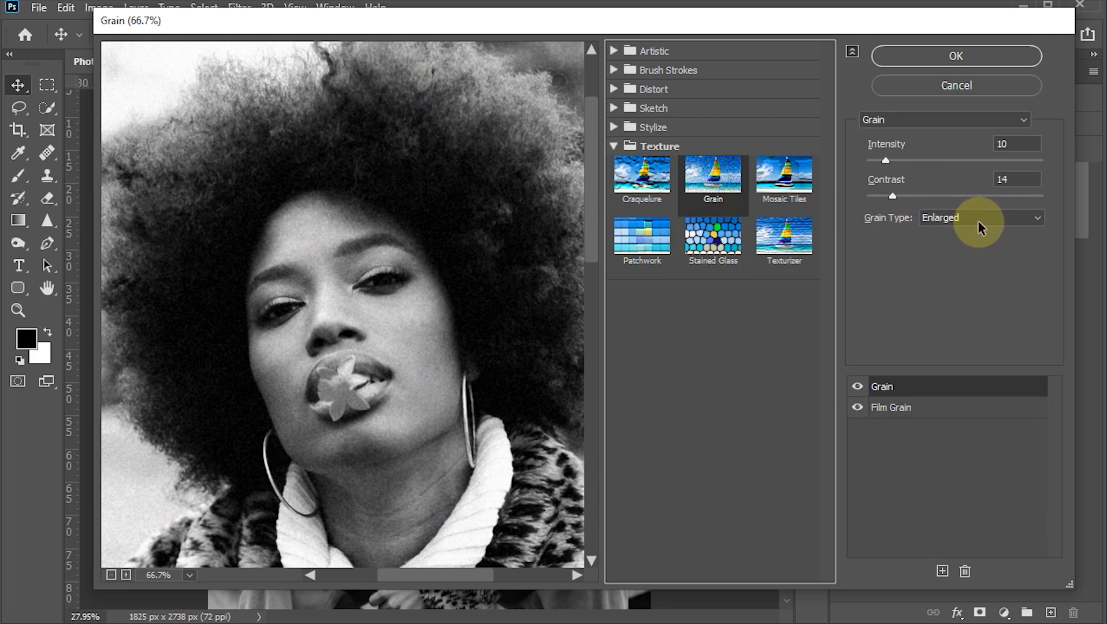
Try the Clumped and Vertical grain types for the Grain effect and settle on Horizontal.
{"action": "left_click", "coordinate": [1019, 222]}
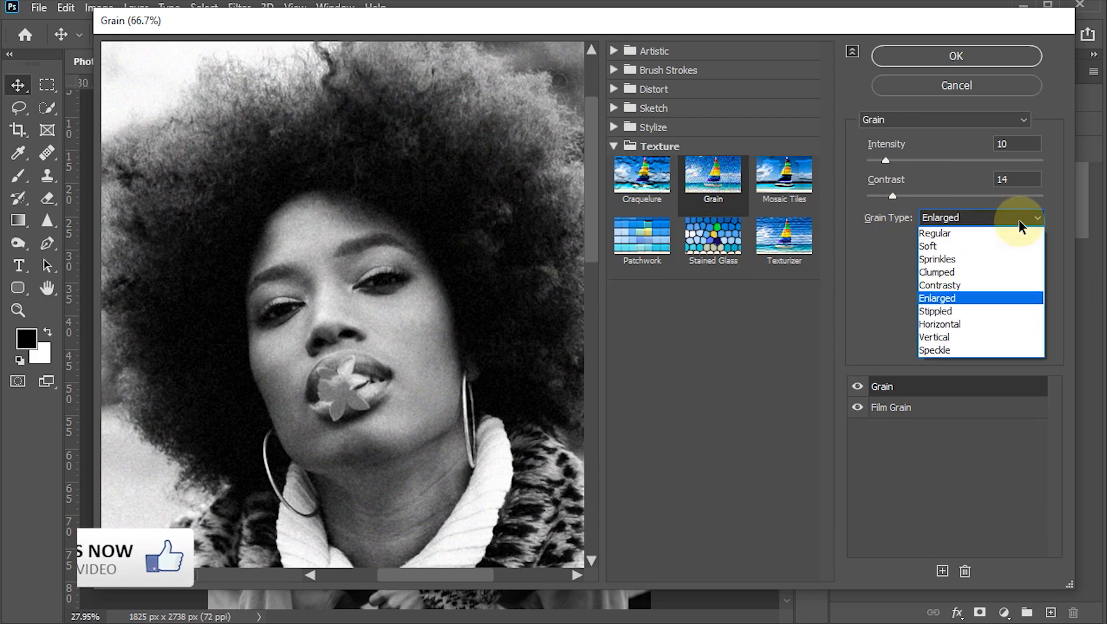
{"action": "left_click", "coordinate": [956, 268]}
{"action": "left_click", "coordinate": [961, 216]}
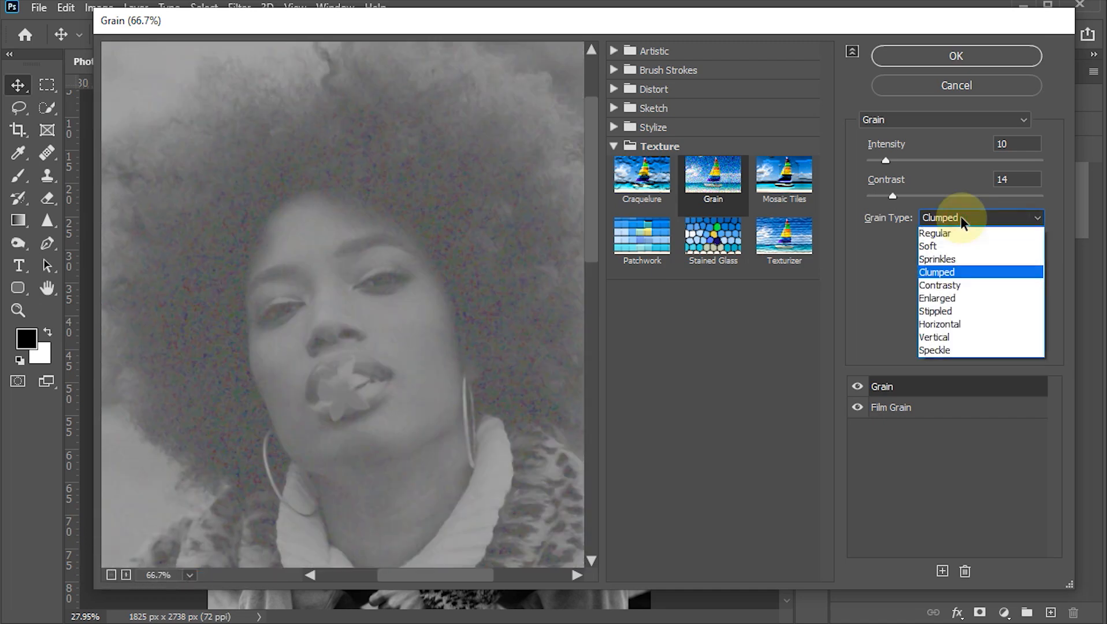
{"action": "left_click", "coordinate": [952, 324]}
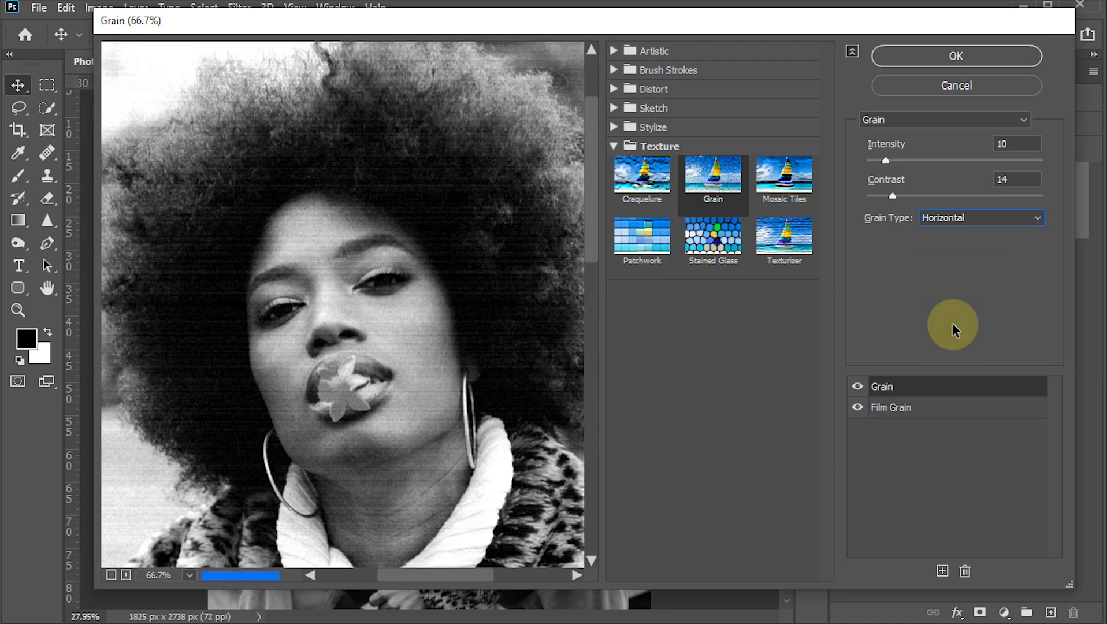
{"action": "left_click", "coordinate": [959, 215]}
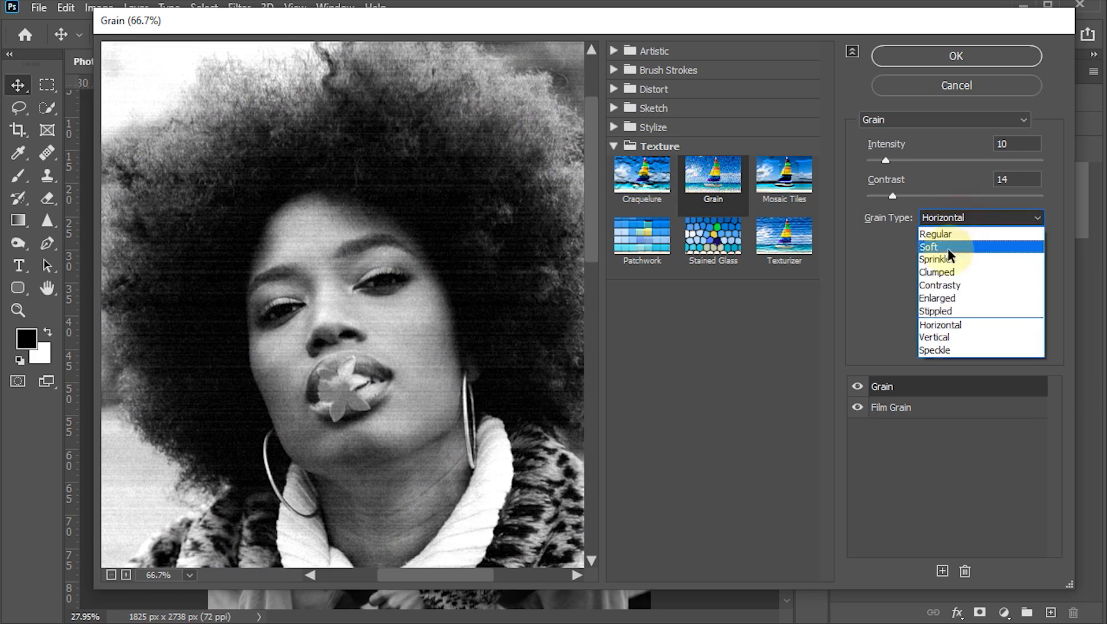
{"action": "left_click", "coordinate": [946, 335]}
{"action": "left_click", "coordinate": [947, 218]}
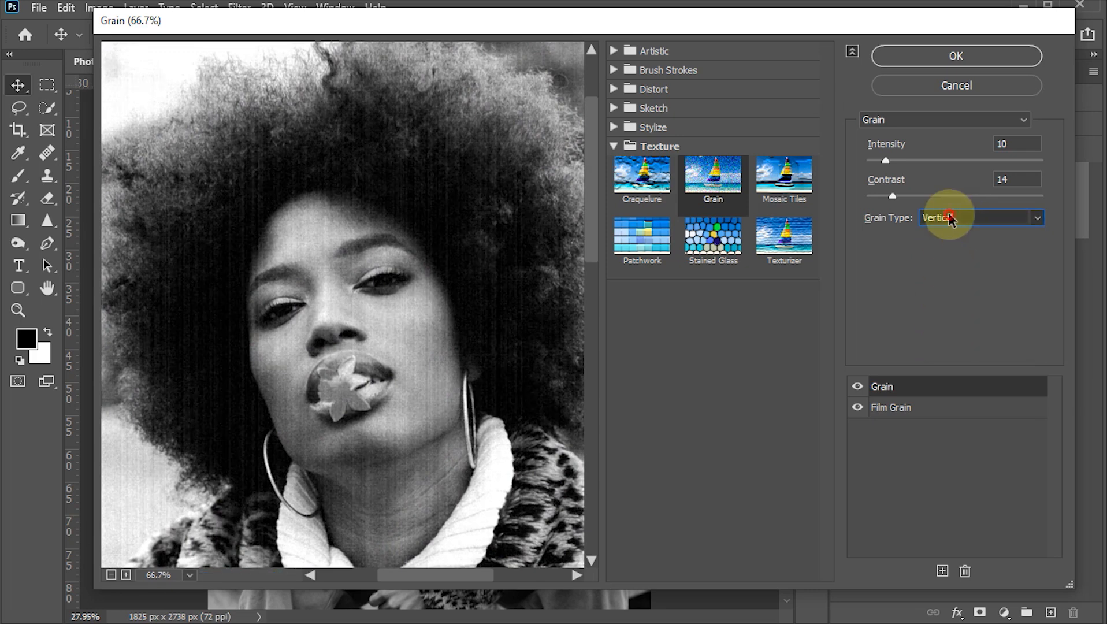
{"action": "left_click", "coordinate": [946, 325]}
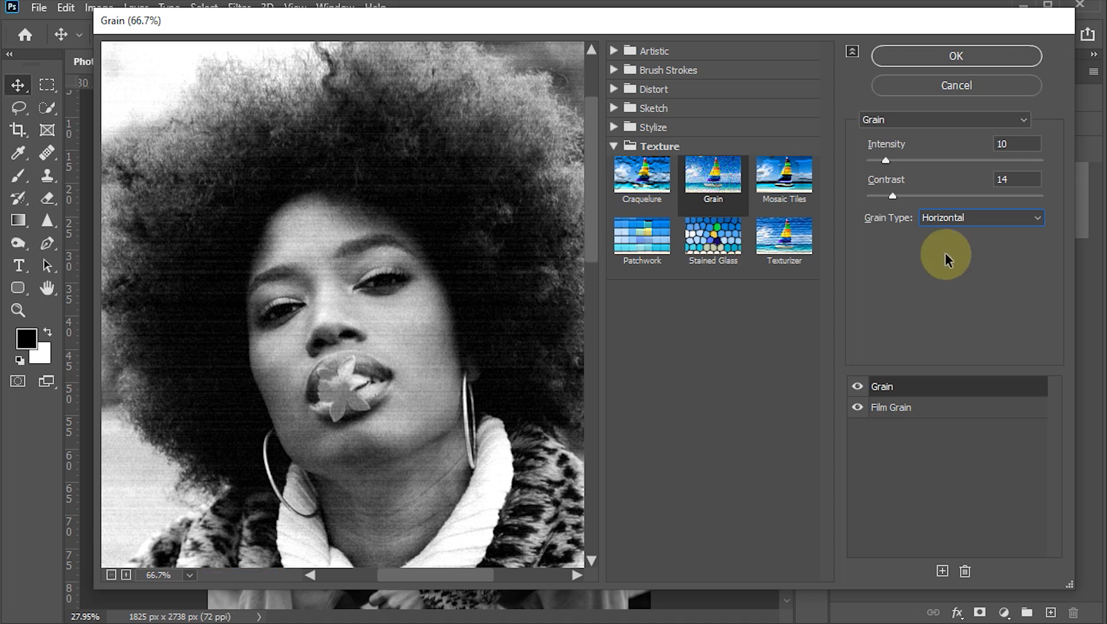
Set the Grain effect's intensity to 12 and contrast to 16, and apply the Filter Gallery effects.
{"action": "left_click", "coordinate": [958, 152]}
{"action": "type", "text": "12"}
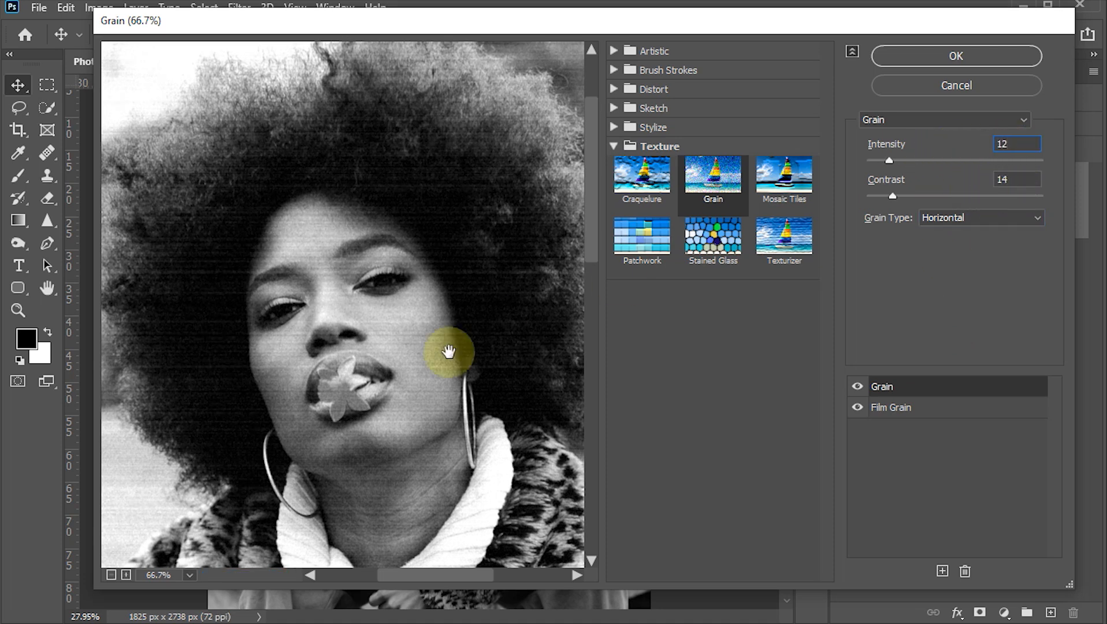
{"action": "left_click", "coordinate": [124, 576]}
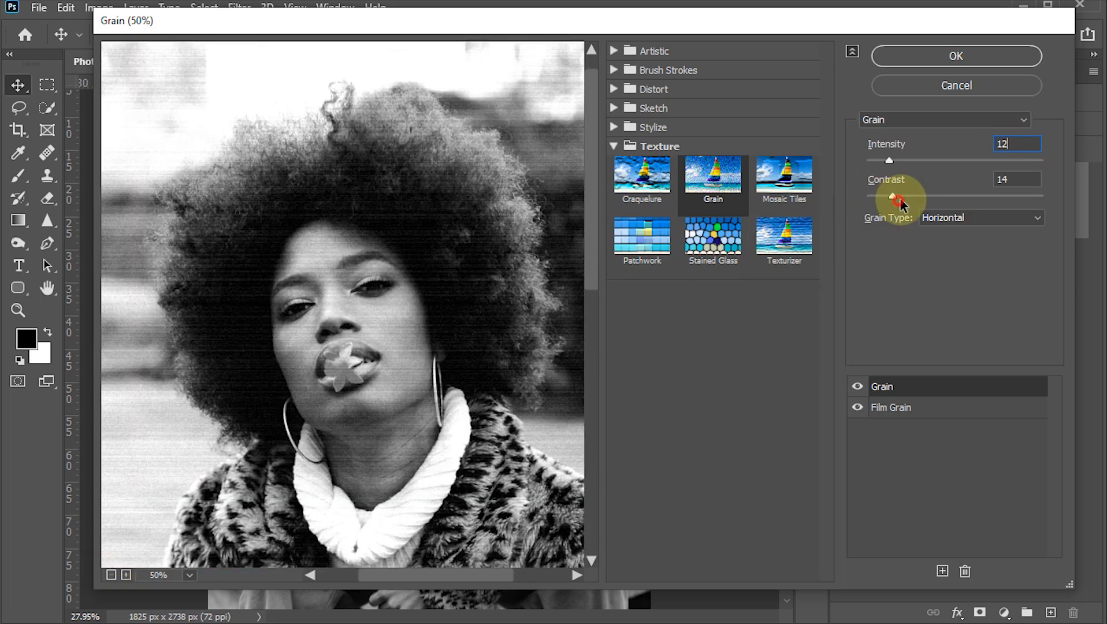
{"action": "mouse_move", "coordinate": [898, 197]}
{"action": "left_mouse_down"}
{"action": "mouse_move", "coordinate": [918, 195]}
{"action": "mouse_move", "coordinate": [908, 195]}
{"action": "left_mouse_up"}
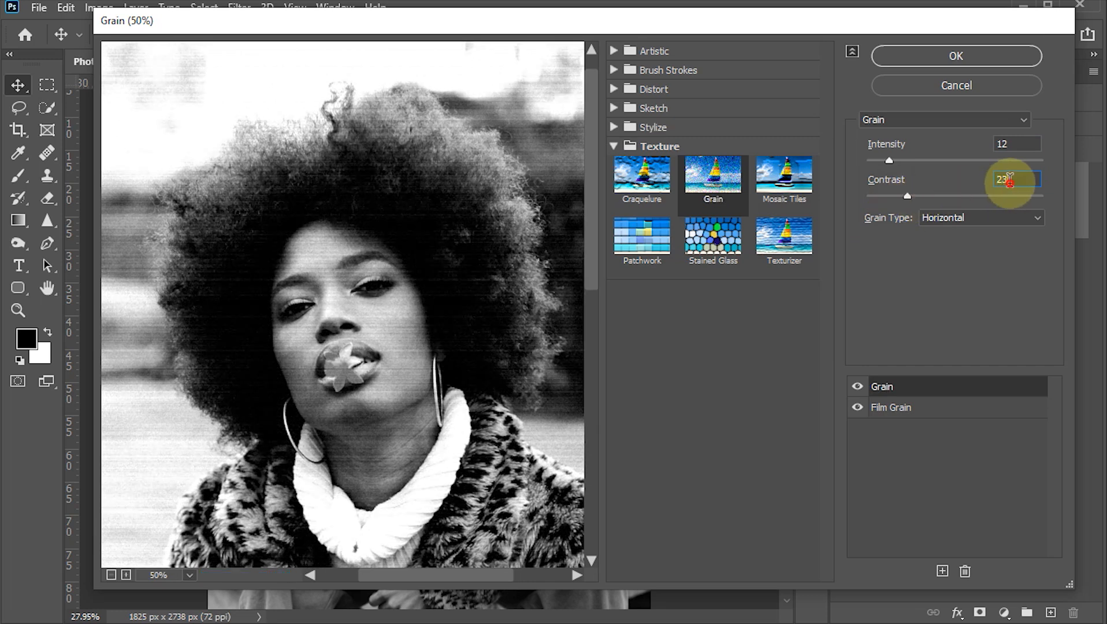
{"action": "left_click_drag", "start_coordinate": [960, 185], "coordinate": [930, 190]}
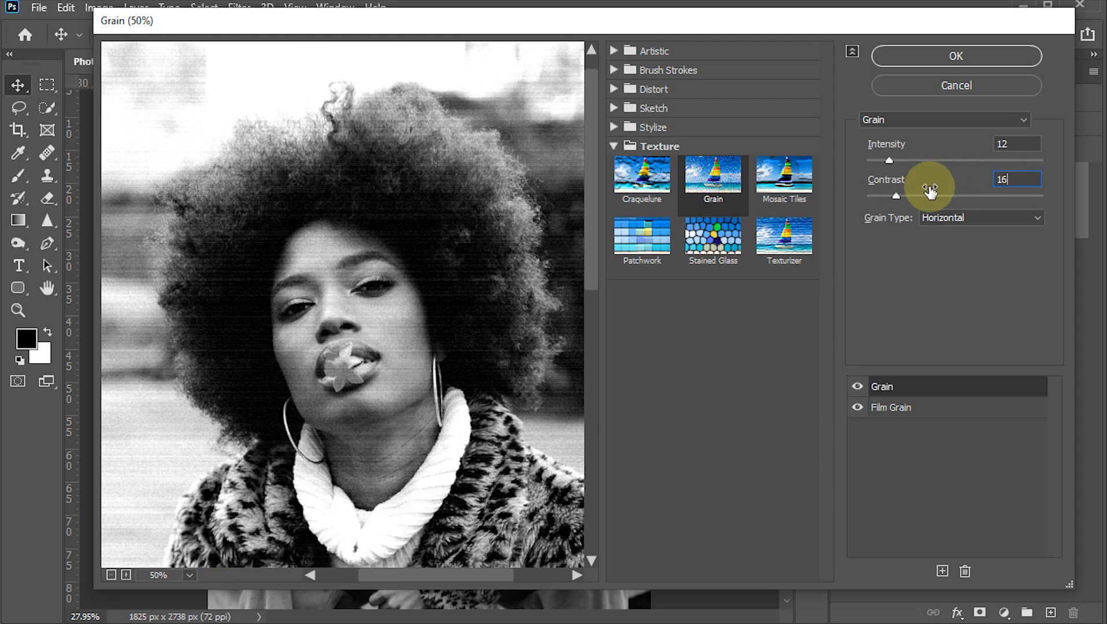
{"action": "left_click", "coordinate": [938, 58]}
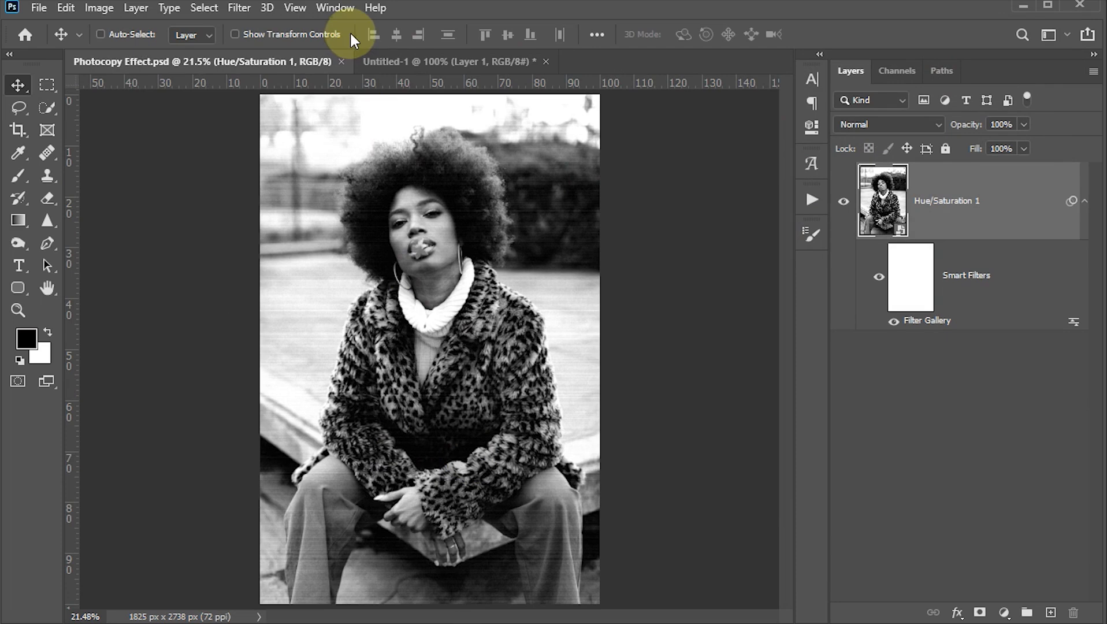
Place the paper texture from Untitled-1 into the Photocopy Effect document, rotated -90° and scaled to about 477% to cover the canvas.
{"action": "left_click", "coordinate": [453, 60]}
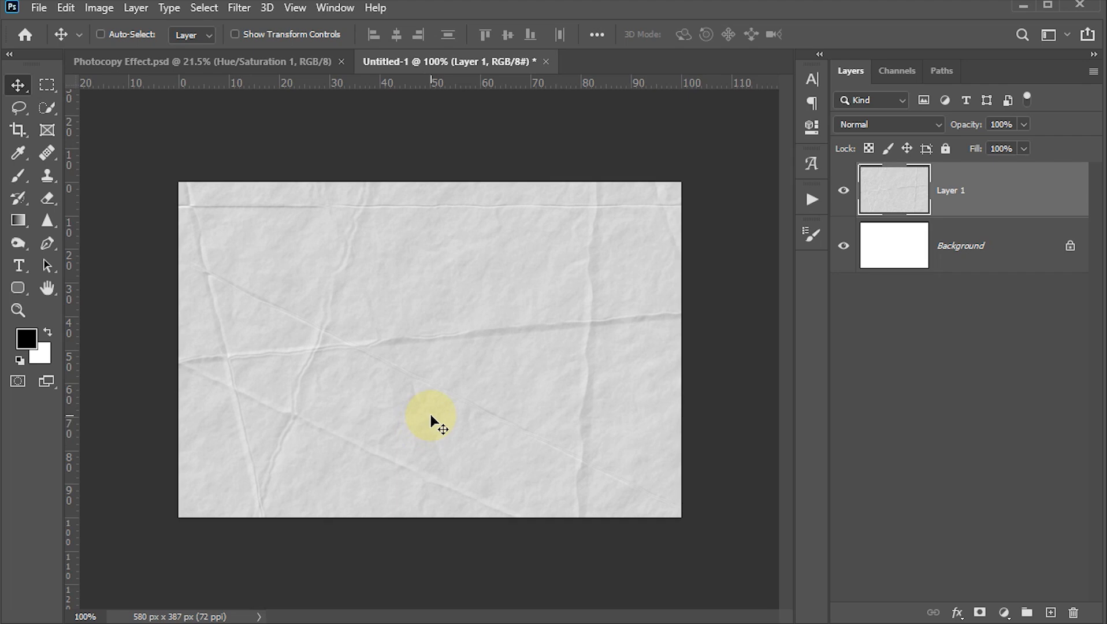
{"action": "left_click_drag", "start_coordinate": [439, 425], "coordinate": [430, 351]}
{"action": "key", "text": "ctrl+t"}
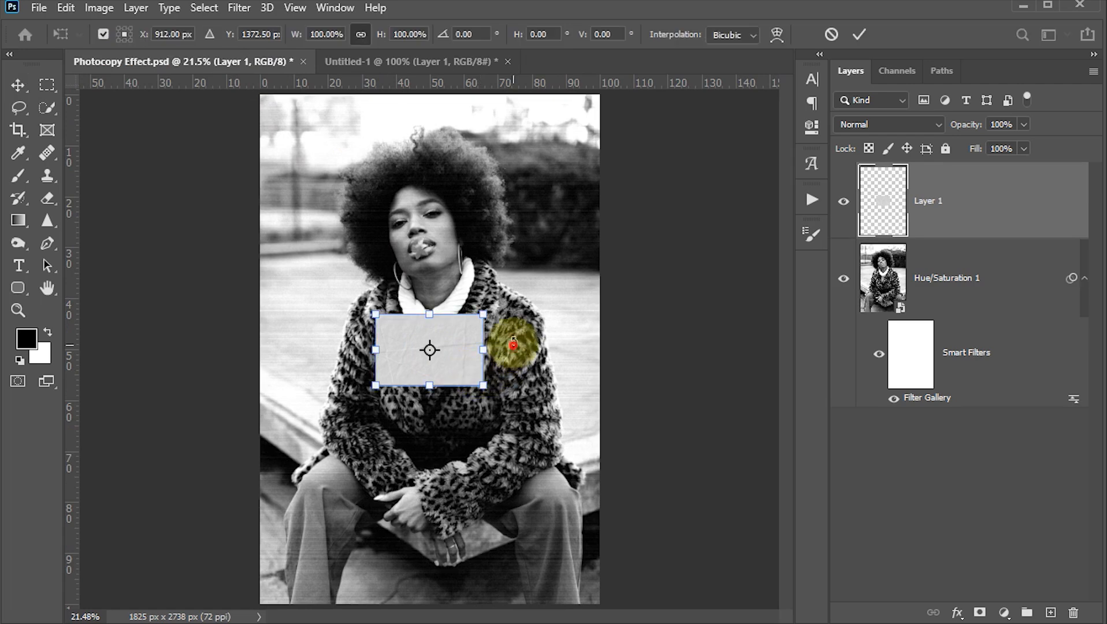
{"action": "left_click_drag", "start_coordinate": [513, 343], "coordinate": [426, 244]}
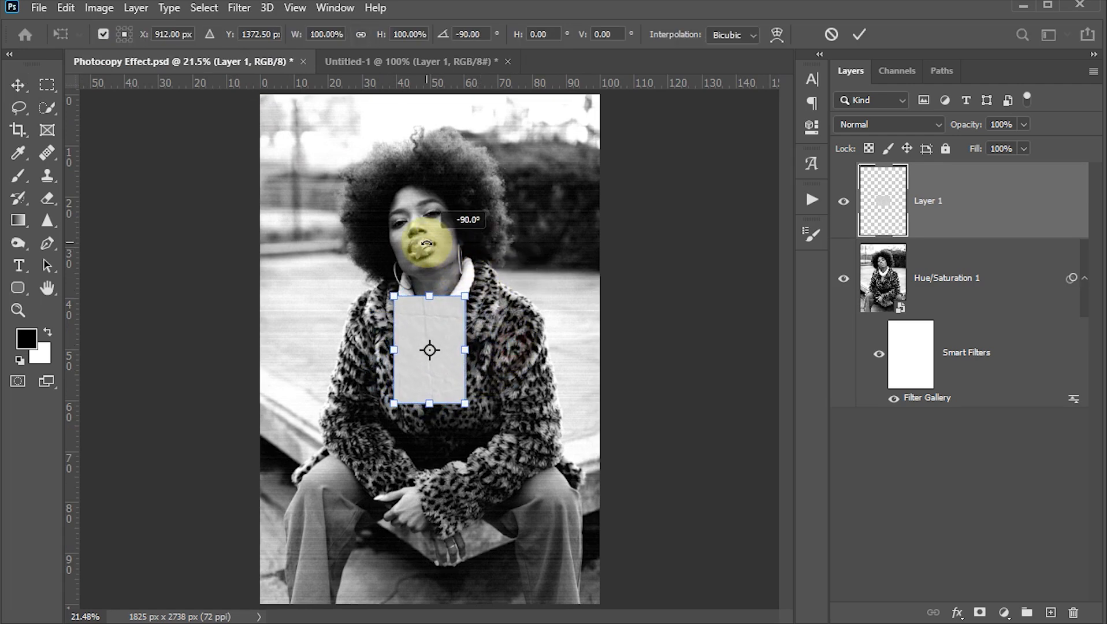
{"action": "left_click_drag", "start_coordinate": [465, 295], "coordinate": [669, 137]}
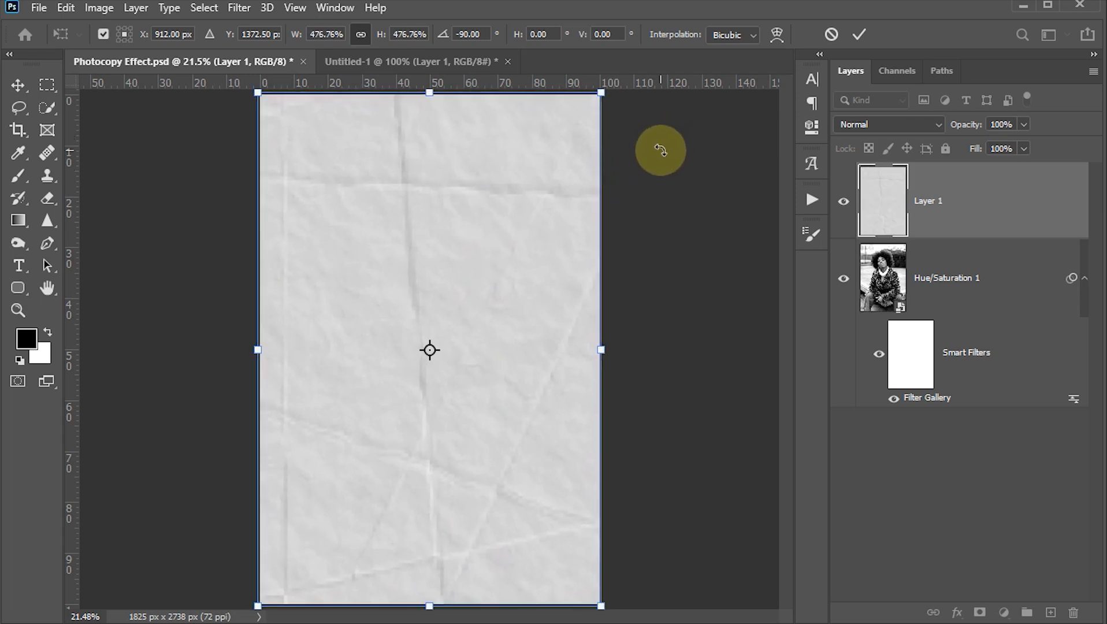
{"action": "left_click", "coordinate": [859, 34]}
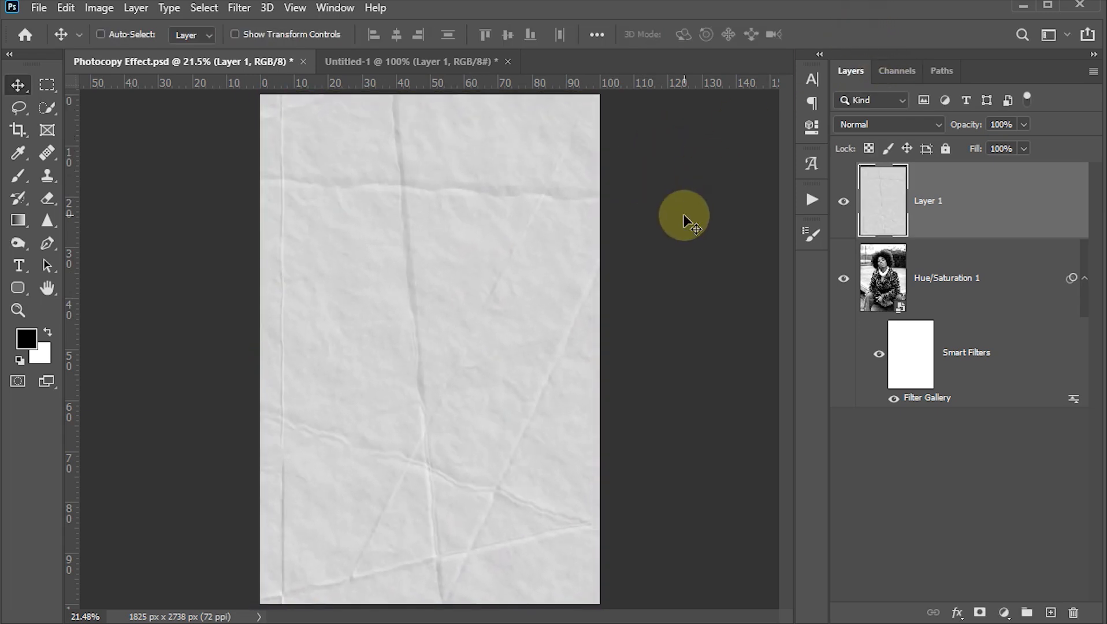
Set the paper texture layer's blending mode to Multiply and check the creases over the portrait.
{"action": "left_click", "coordinate": [874, 124]}
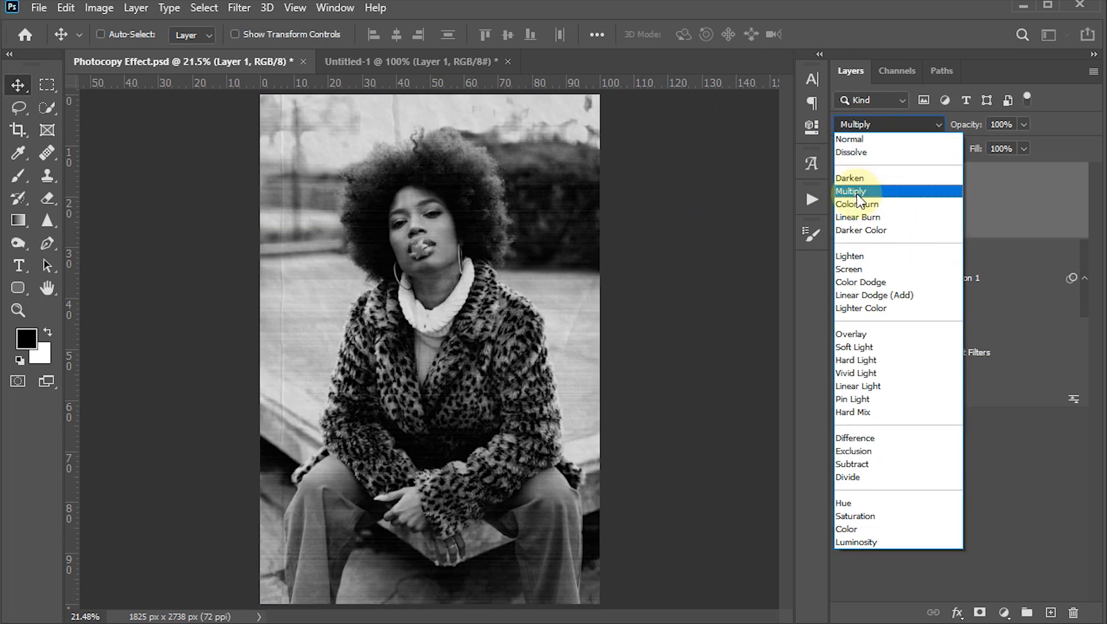
{"action": "left_click", "coordinate": [860, 195]}
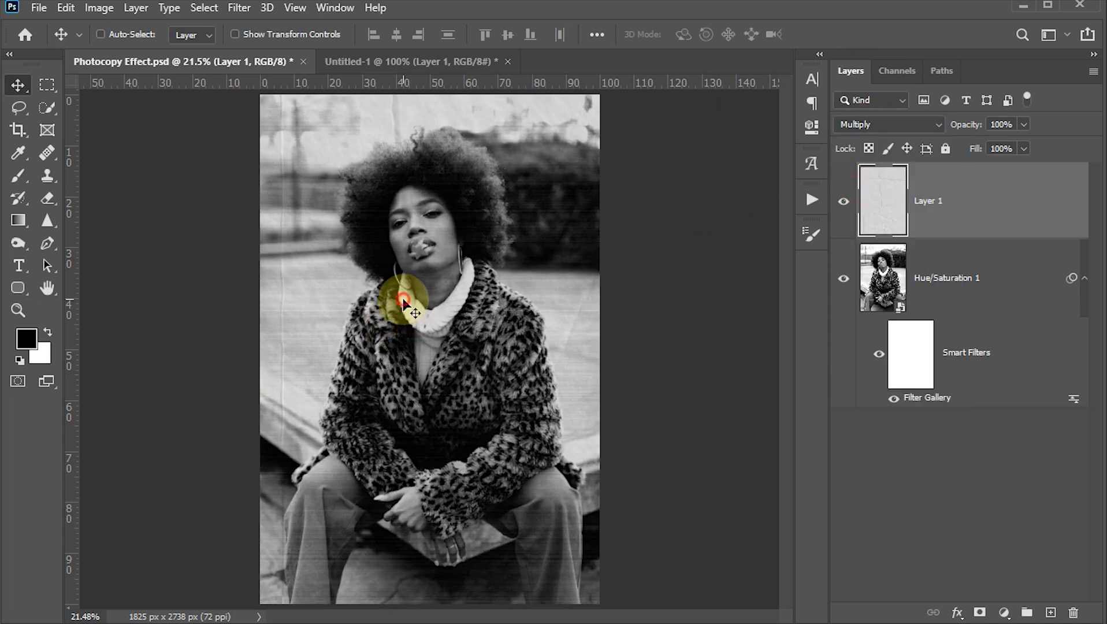
{"action": "key", "text": "z"}
{"action": "left_click_drag", "start_coordinate": [298, 186], "coordinate": [365, 244]}
{"action": "left_click", "coordinate": [18, 85]}
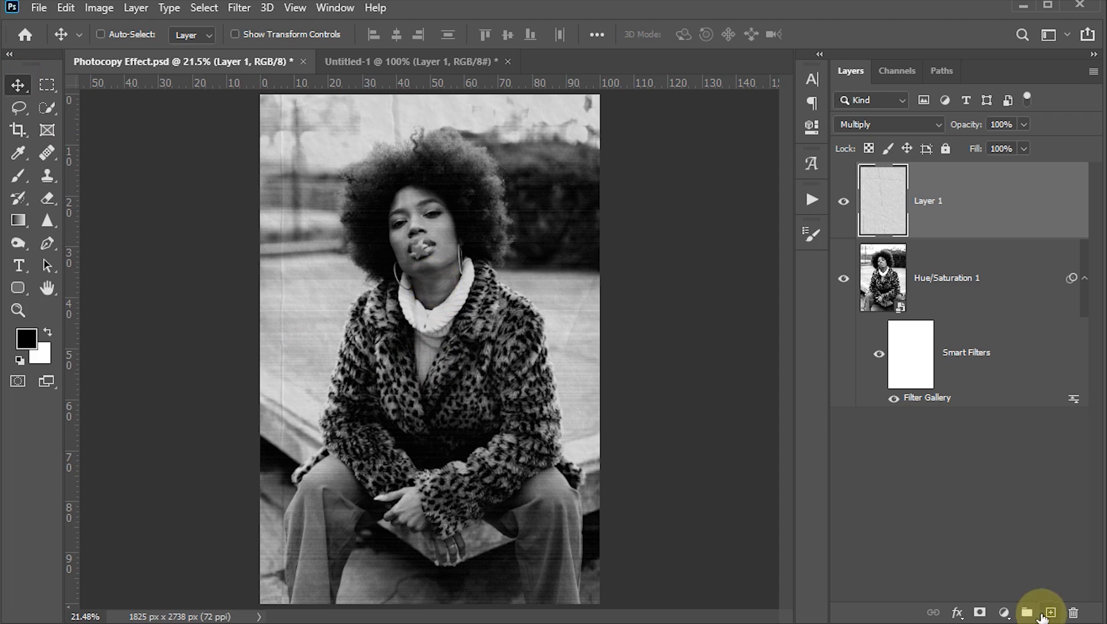
Add a Gradient Map adjustment layer above the paper texture and set its dark colour stop to #1d1d1d.
{"action": "left_click", "coordinate": [1003, 612]}
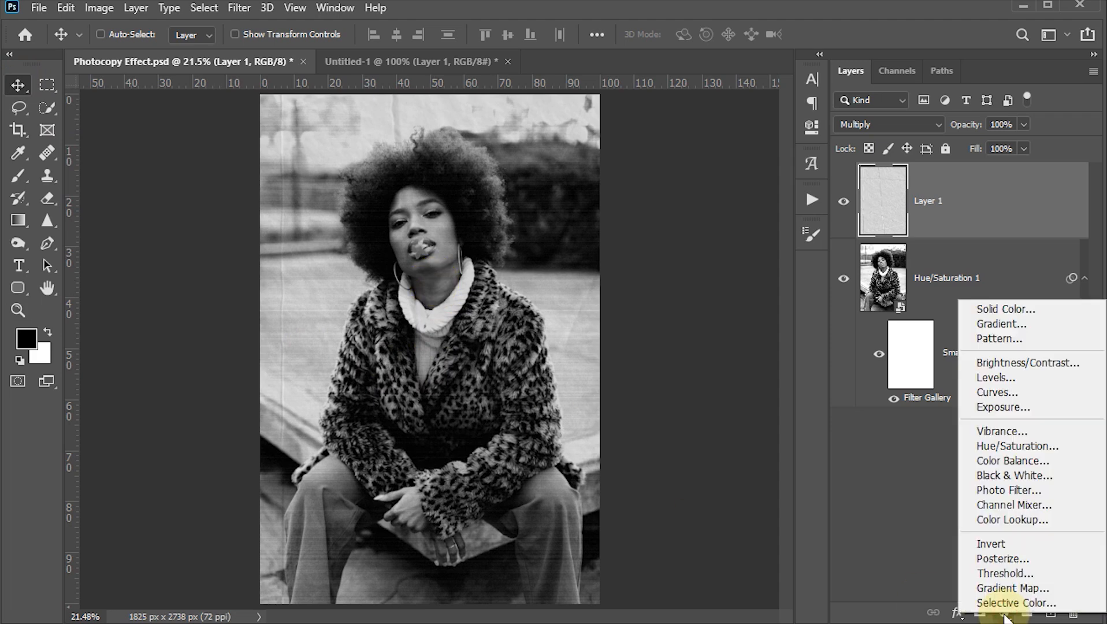
{"action": "left_click", "coordinate": [999, 586]}
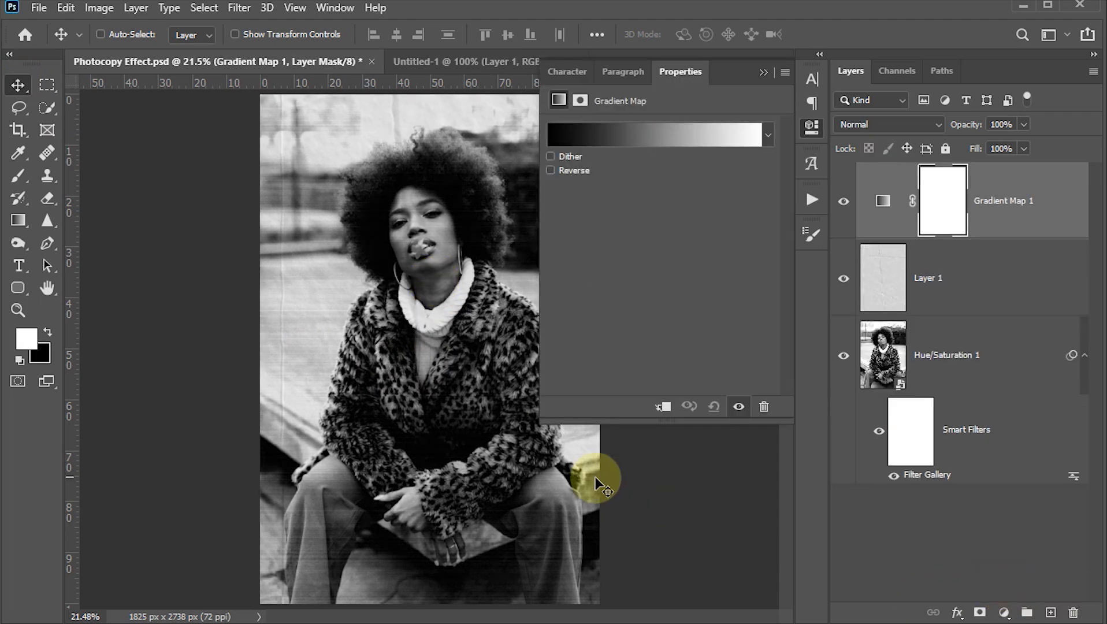
{"action": "left_click", "coordinate": [569, 140]}
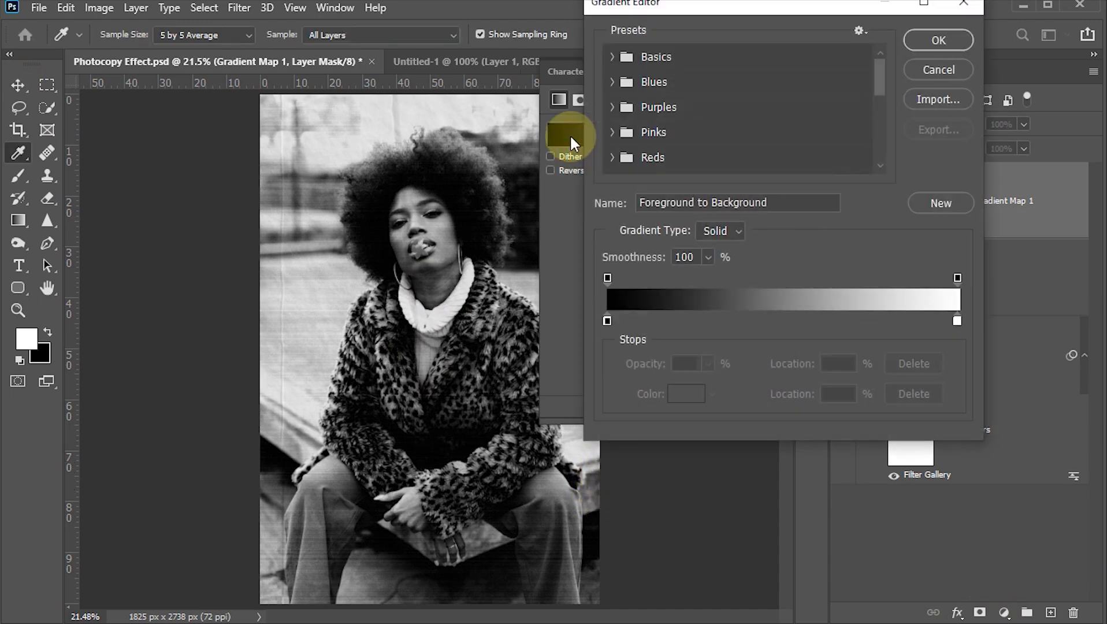
{"action": "double_click", "coordinate": [607, 320]}
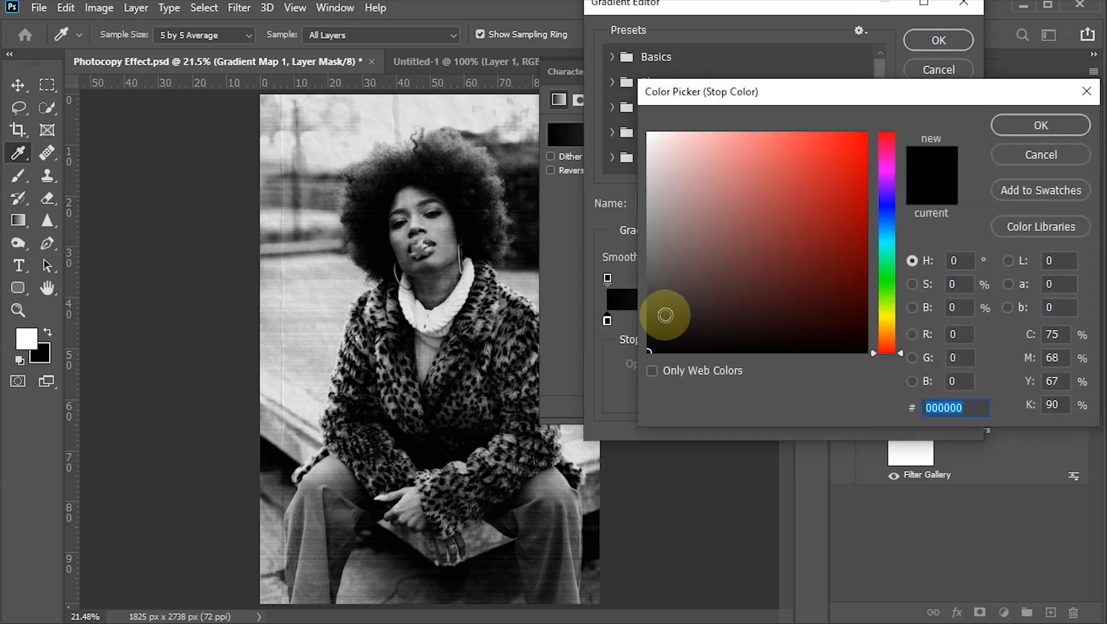
{"action": "left_click_drag", "start_coordinate": [666, 316], "coordinate": [637, 329]}
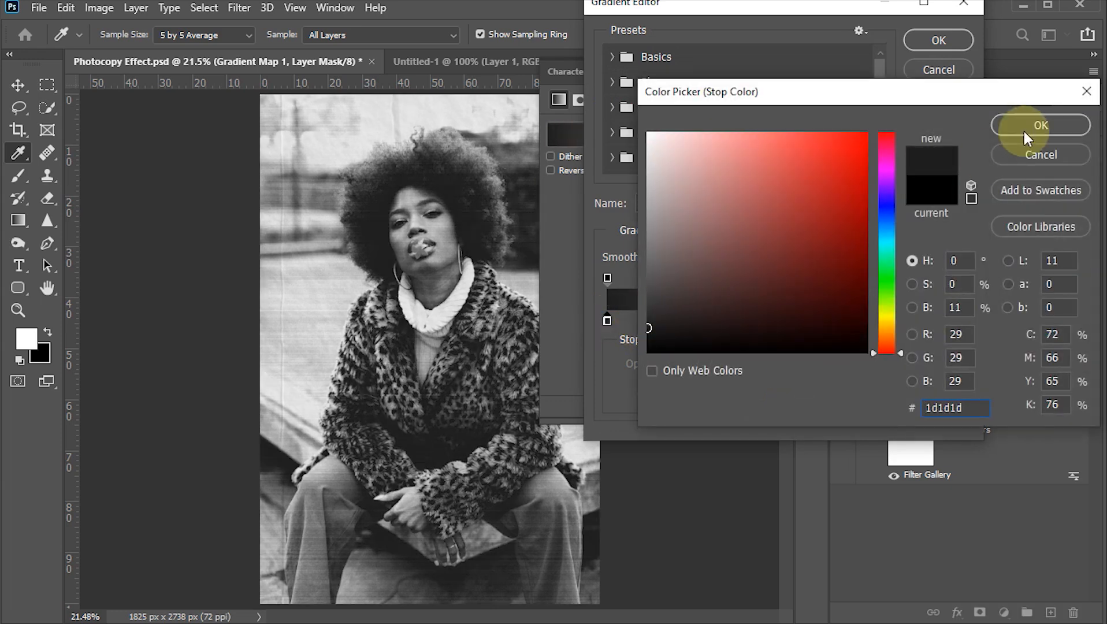
{"action": "left_click", "coordinate": [1020, 122]}
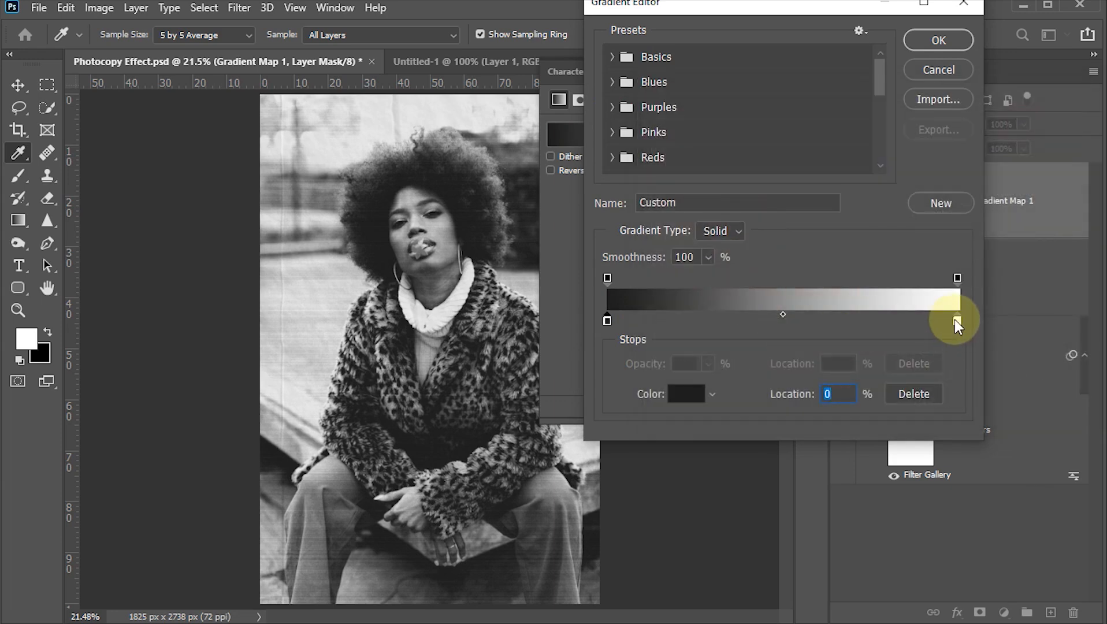
Set the gradient map's light colour stop to pale yellow #faffc3 and apply the gradient.
{"action": "double_click", "coordinate": [956, 321]}
{"action": "mouse_move", "coordinate": [682, 157]}
{"action": "left_mouse_down"}
{"action": "mouse_move", "coordinate": [682, 125]}
{"action": "mouse_move", "coordinate": [671, 139]}
{"action": "left_mouse_up"}
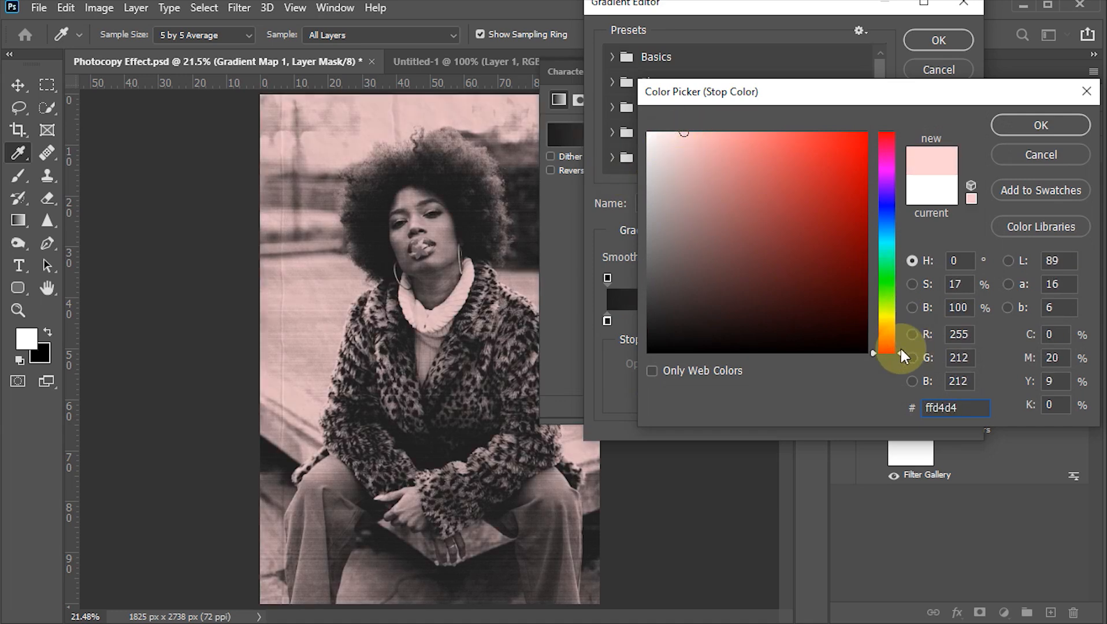
{"action": "left_click_drag", "start_coordinate": [898, 347], "coordinate": [899, 312]}
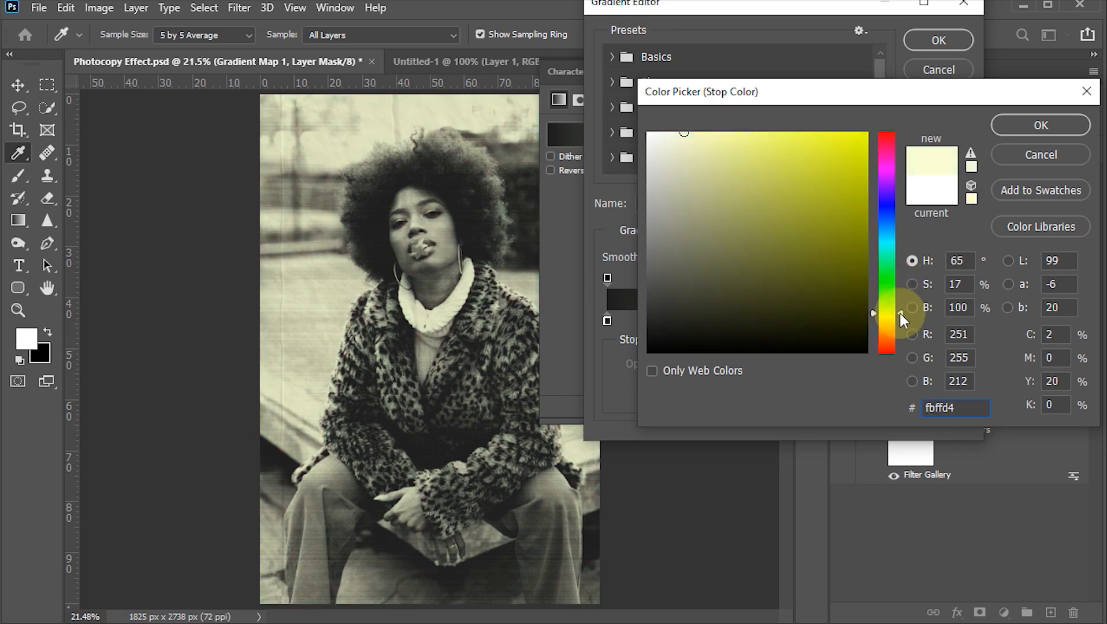
{"action": "left_click", "coordinate": [699, 133]}
{"action": "left_click_drag", "start_coordinate": [699, 132], "coordinate": [698, 132]}
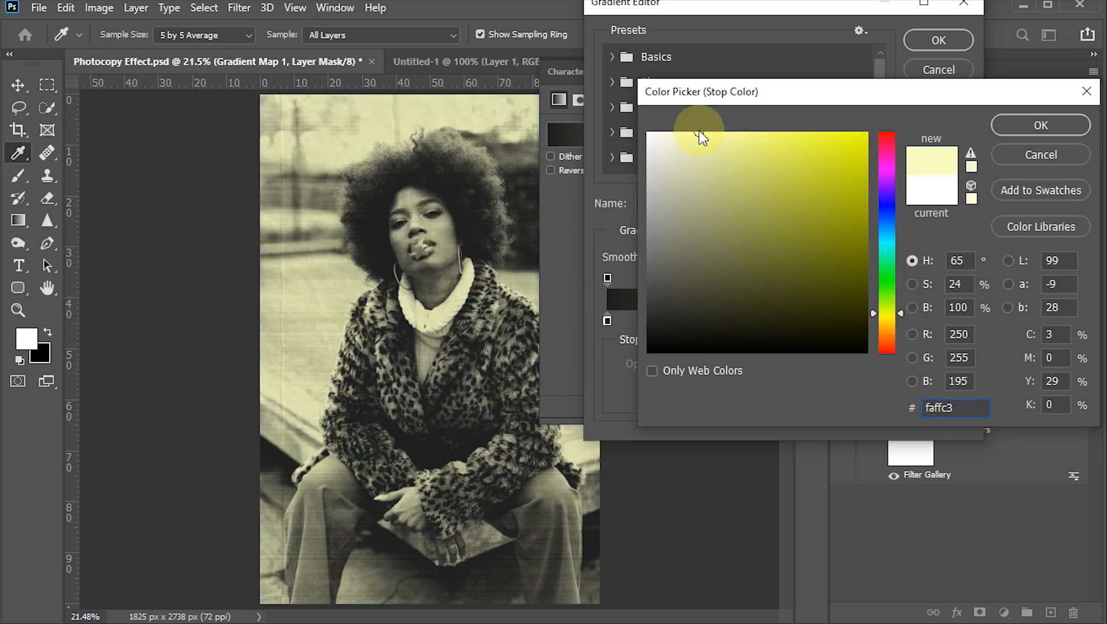
{"action": "left_click", "coordinate": [1027, 125]}
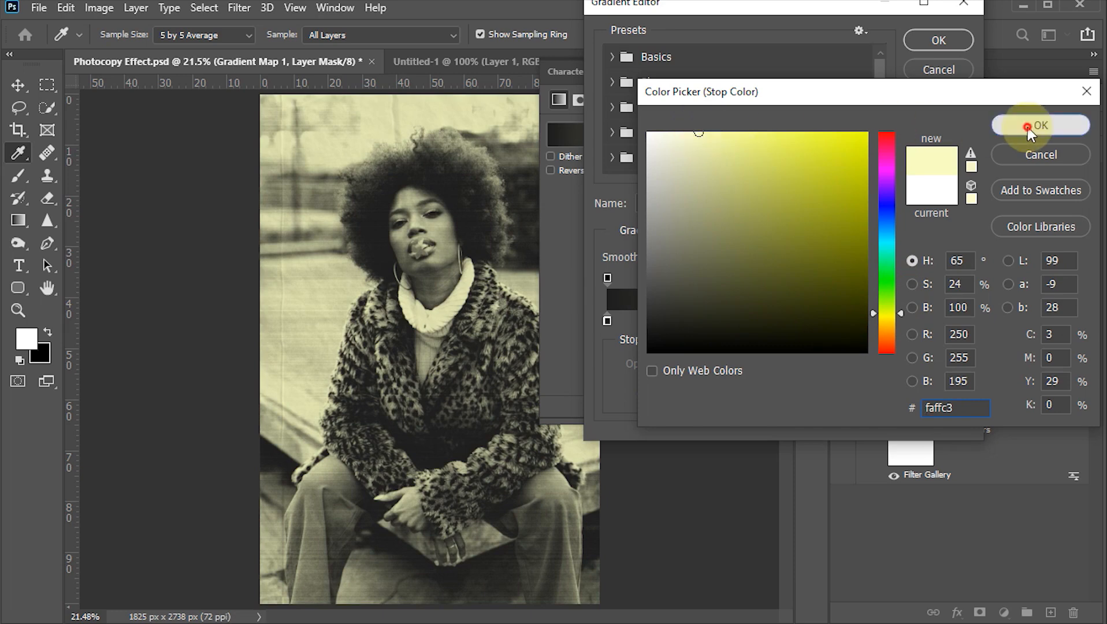
{"action": "left_click", "coordinate": [931, 36]}
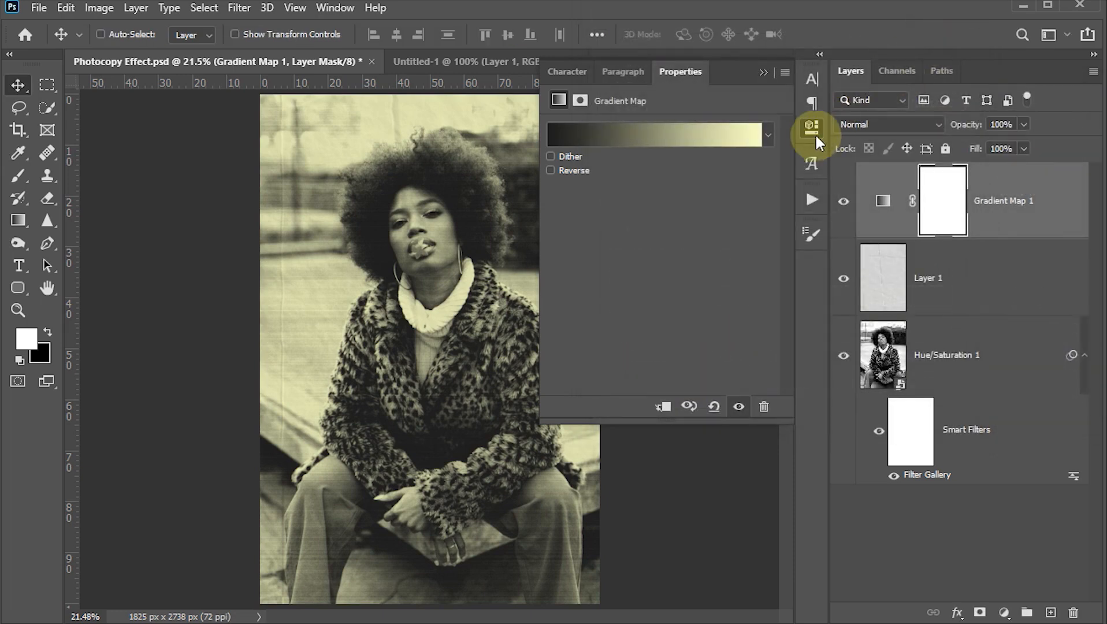
{"action": "left_click", "coordinate": [812, 132]}
Reopen the portrait's Filter Gallery smart filter and set the Grain effect's intensity to 15.
{"action": "left_click", "coordinate": [379, 371]}
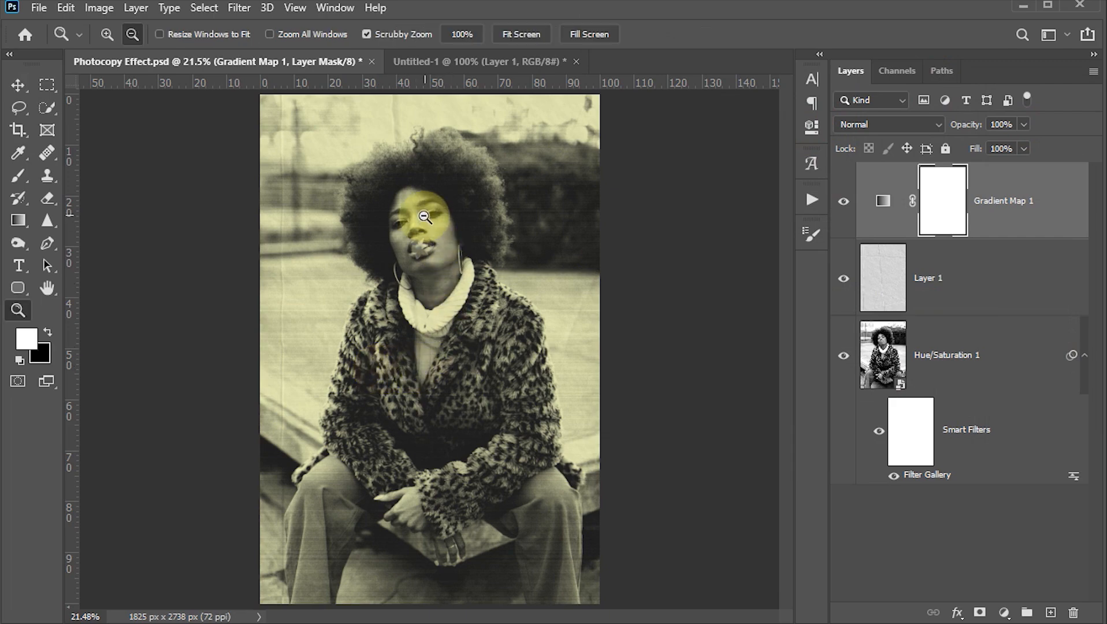
{"action": "left_click_drag", "start_coordinate": [423, 218], "coordinate": [484, 310]}
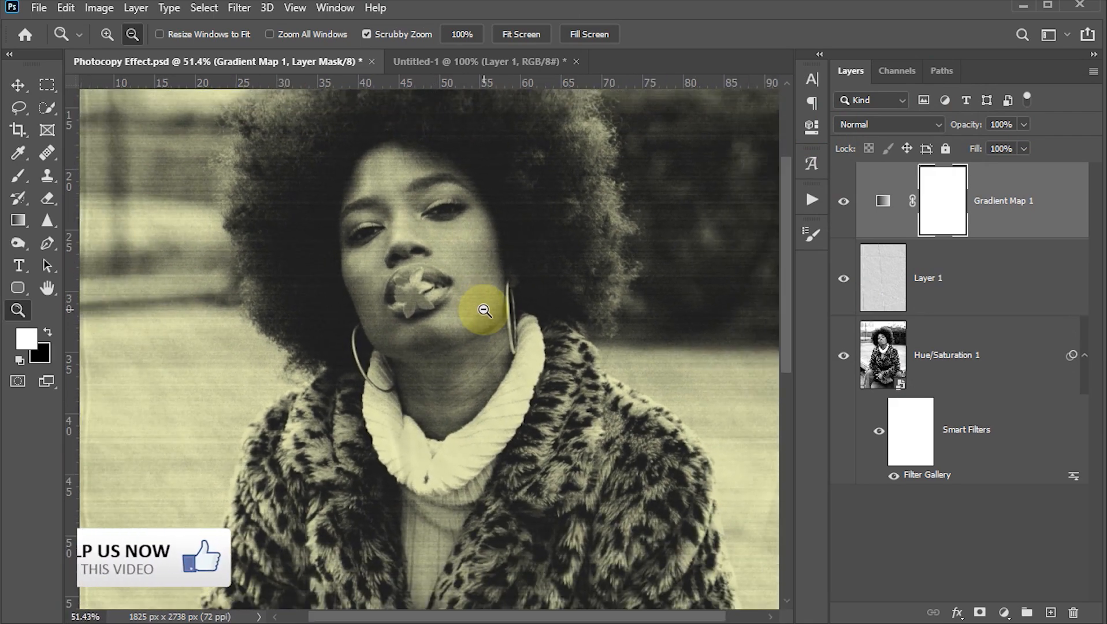
{"action": "double_click", "coordinate": [927, 475]}
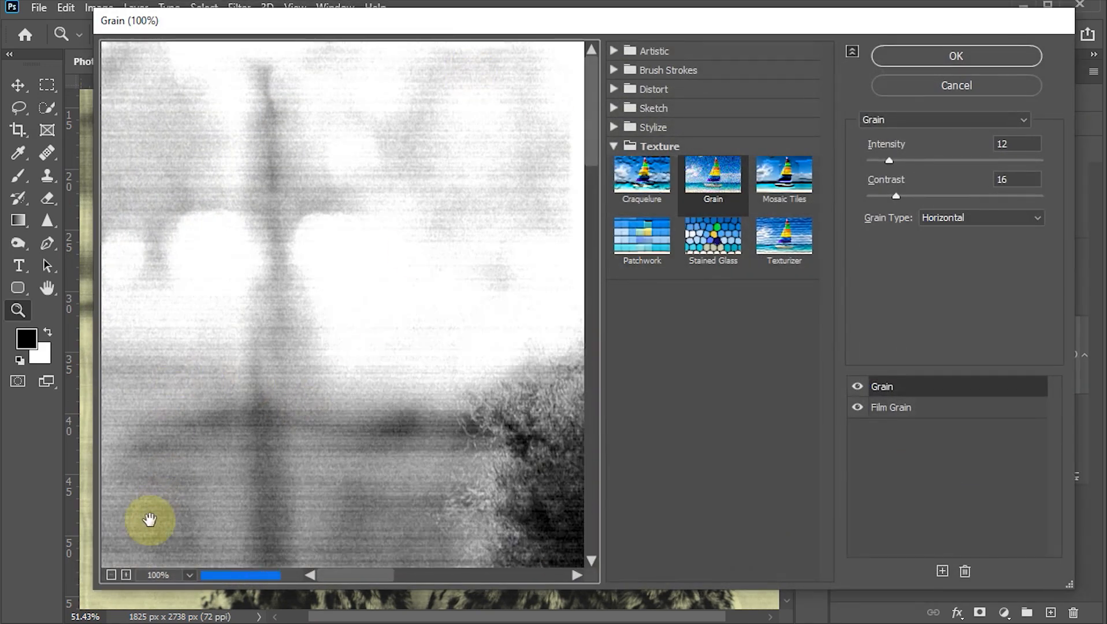
{"action": "left_click", "coordinate": [111, 575]}
{"action": "left_click", "coordinate": [111, 574]}
{"action": "left_click_drag", "start_coordinate": [310, 428], "coordinate": [191, 347]}
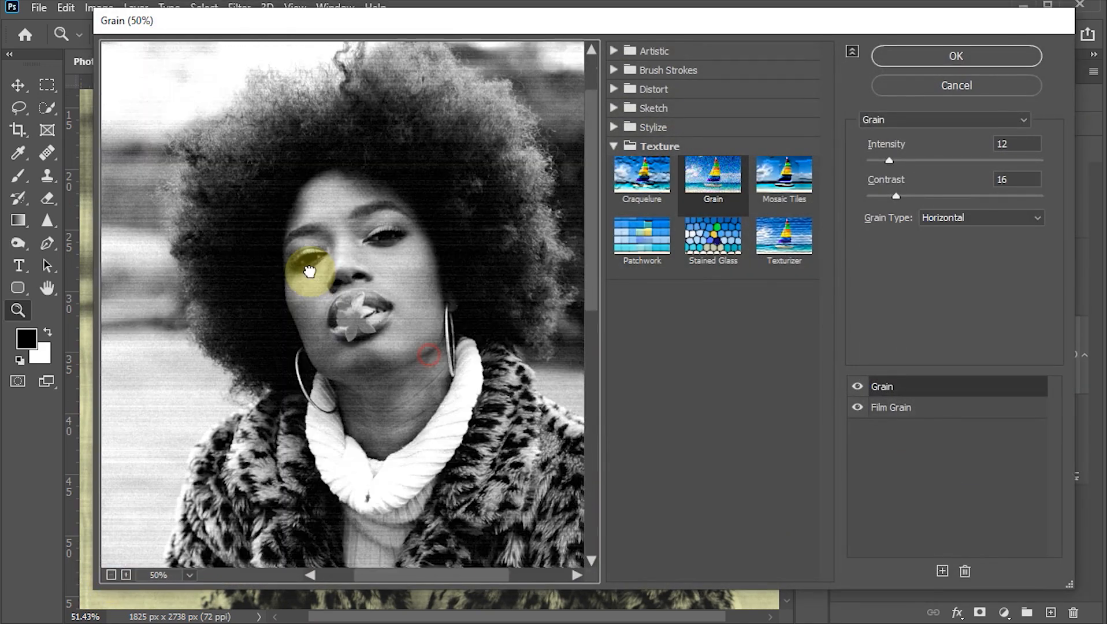
{"action": "left_click", "coordinate": [999, 145]}
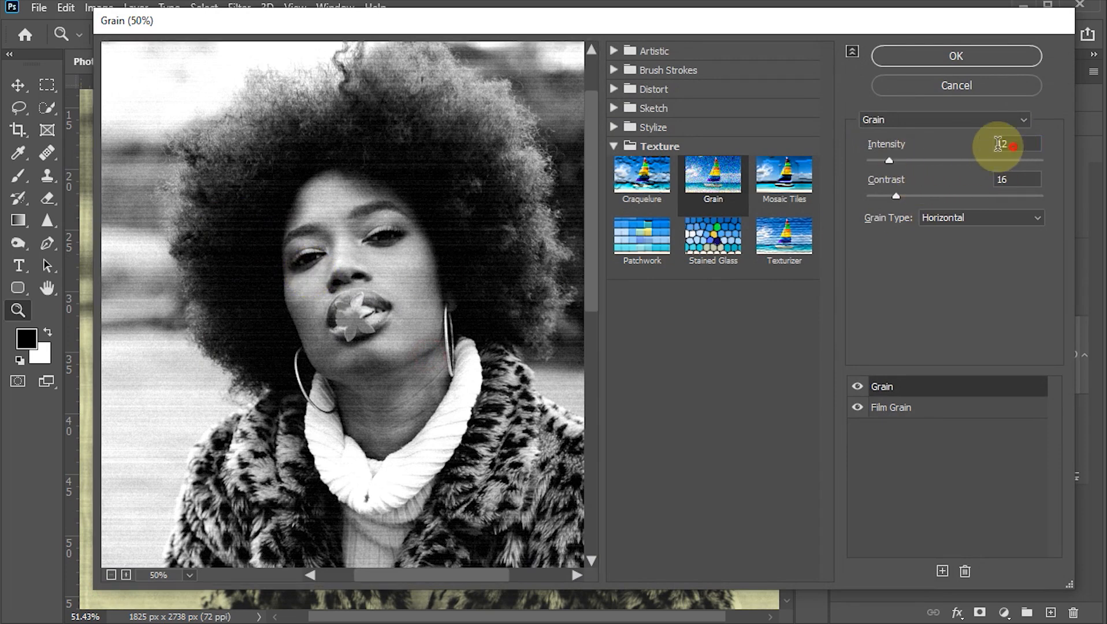
{"action": "left_click", "coordinate": [955, 60]}
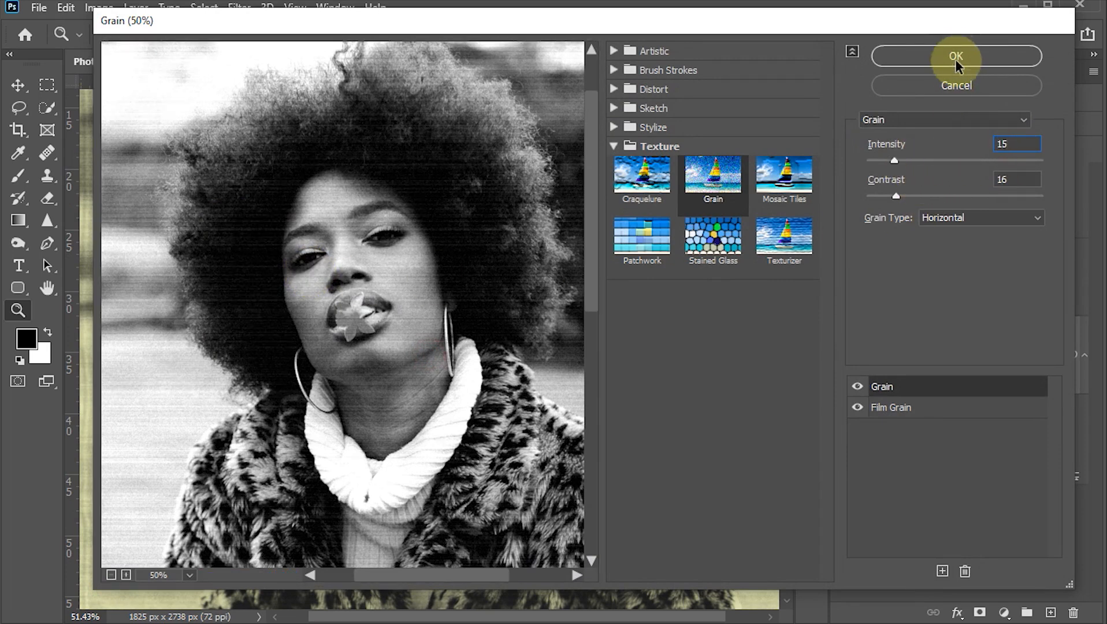
{"action": "left_click", "coordinate": [954, 58]}
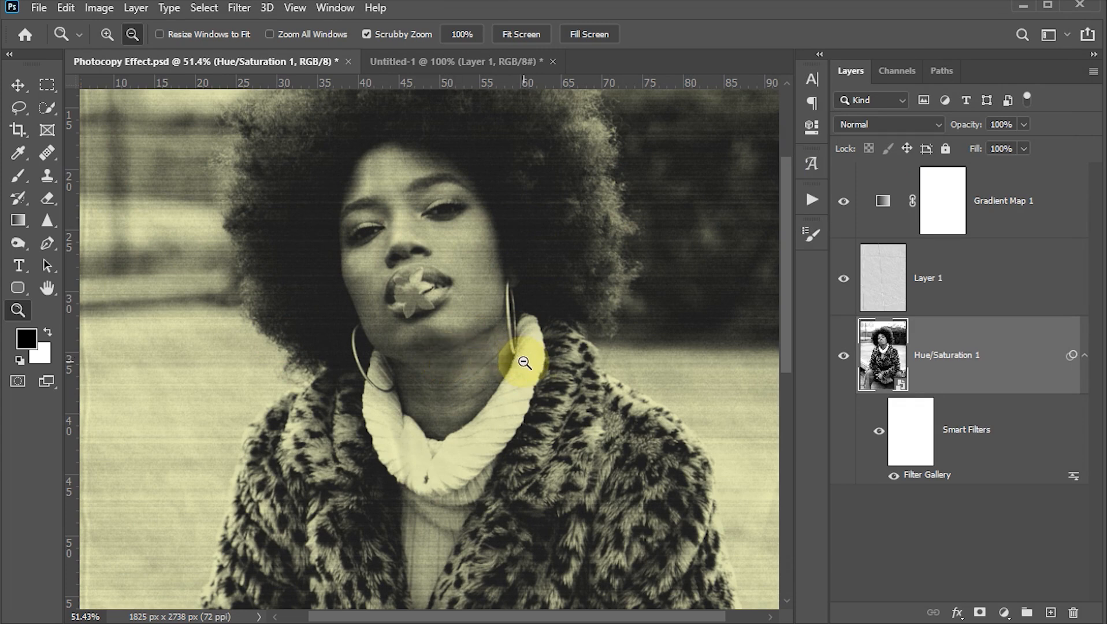
Examine the photocopy effect up close around the face and hair with the interface panels hidden.
{"action": "key", "text": "ctrl+0"}
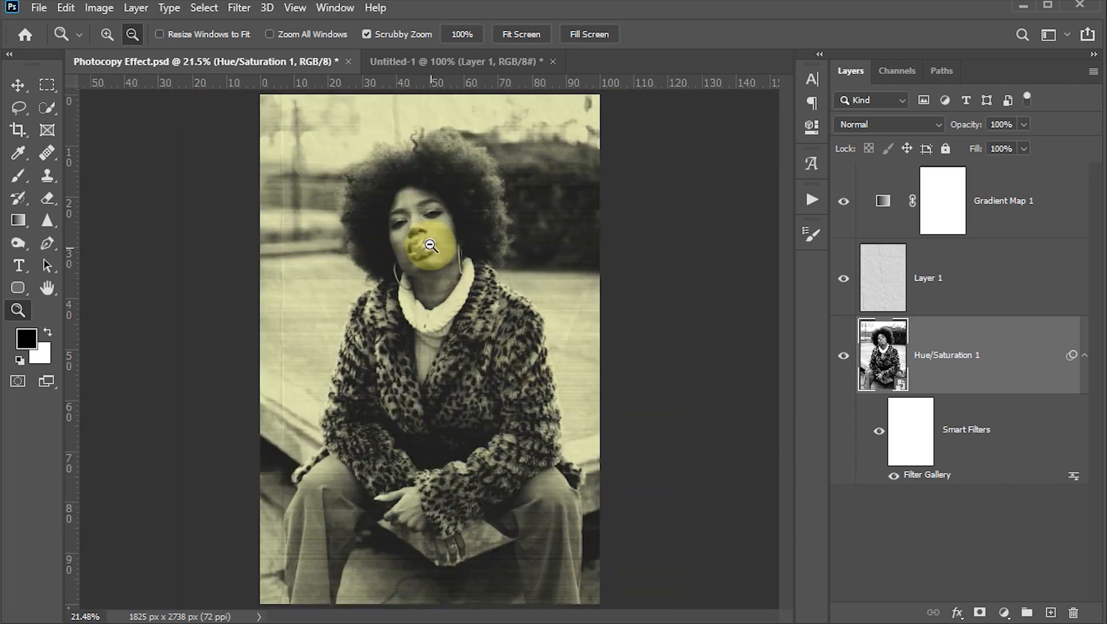
{"action": "left_click_drag", "start_coordinate": [430, 243], "coordinate": [482, 333]}
{"action": "key", "text": "Tab"}
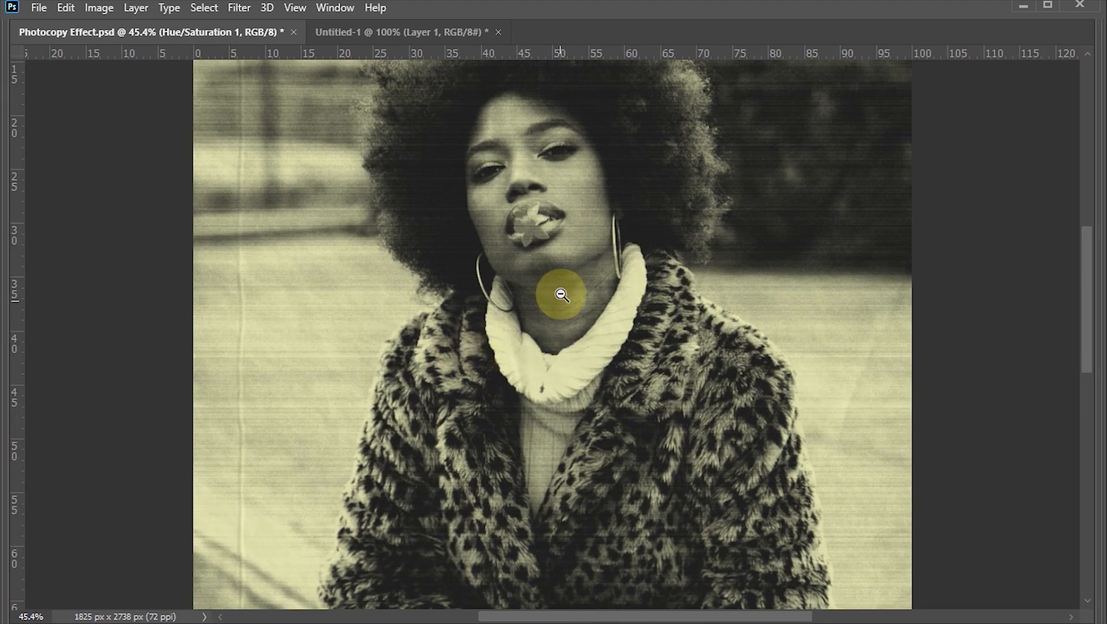
{"action": "left_click_drag", "start_coordinate": [566, 251], "coordinate": [566, 393]}
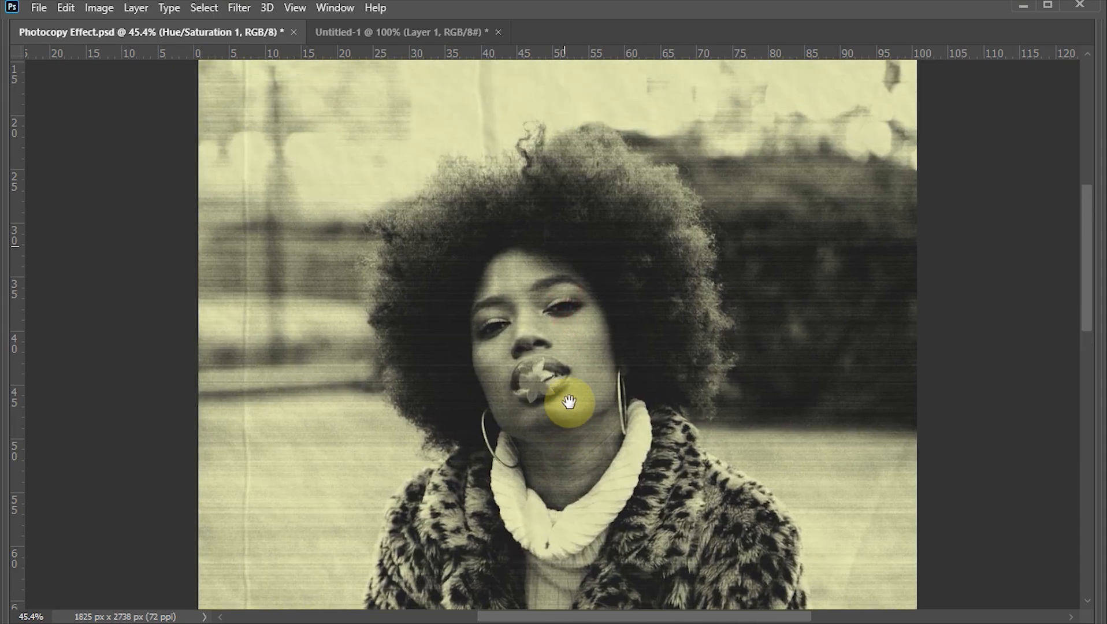